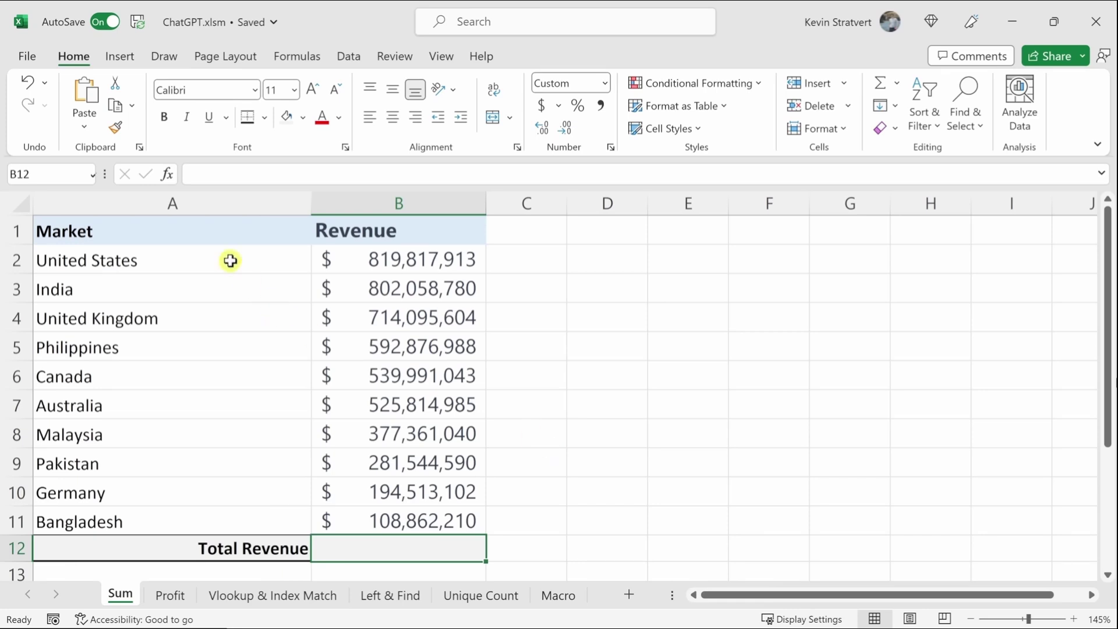
Select the market names in A2:A11 and the revenue figures in B2:B11, then pick Total Revenue cell B12.
{"action": "left_click_drag", "start_coordinate": [230, 259], "coordinate": [237, 515]}
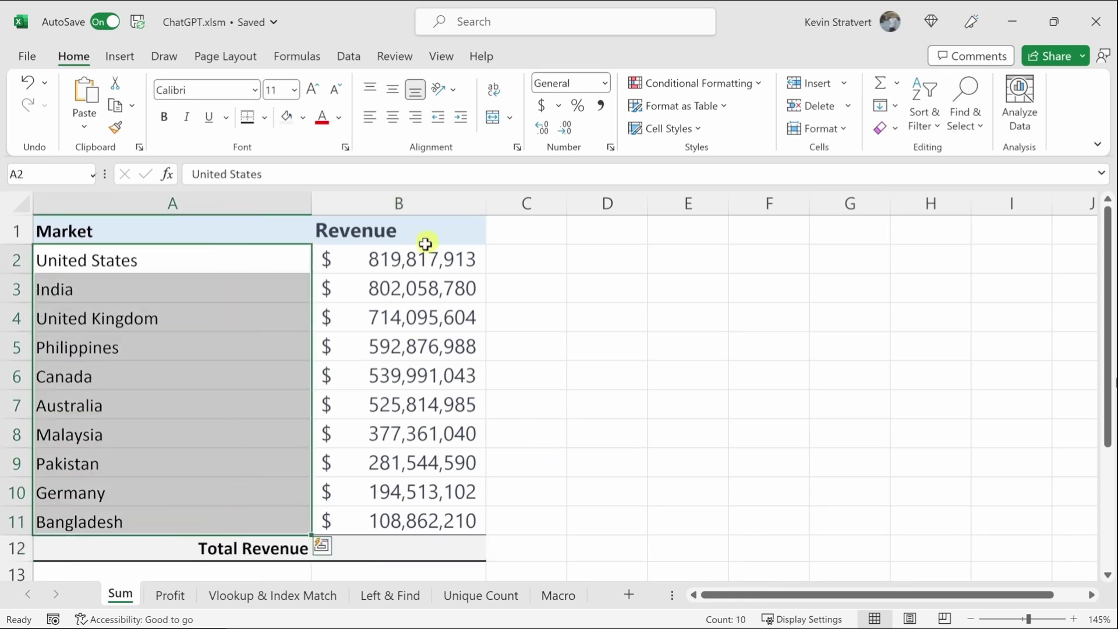
{"action": "left_click_drag", "start_coordinate": [449, 250], "coordinate": [444, 522]}
{"action": "left_click", "coordinate": [446, 543]}
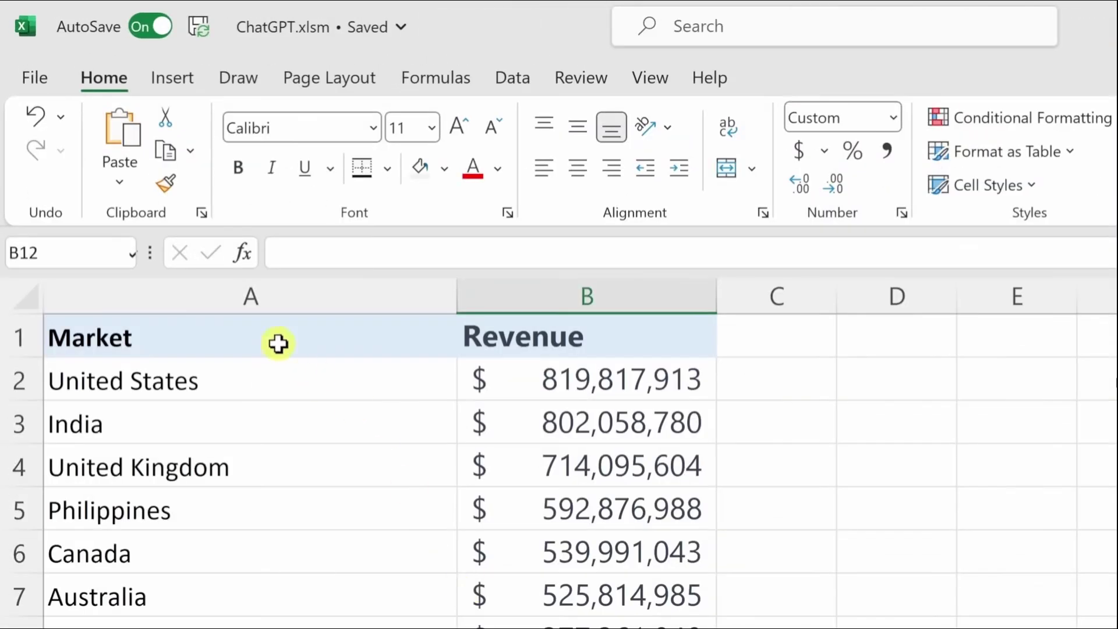
Try the sum request in Excel's function search for B12, then close it without inserting anything.
{"action": "left_click", "coordinate": [240, 252]}
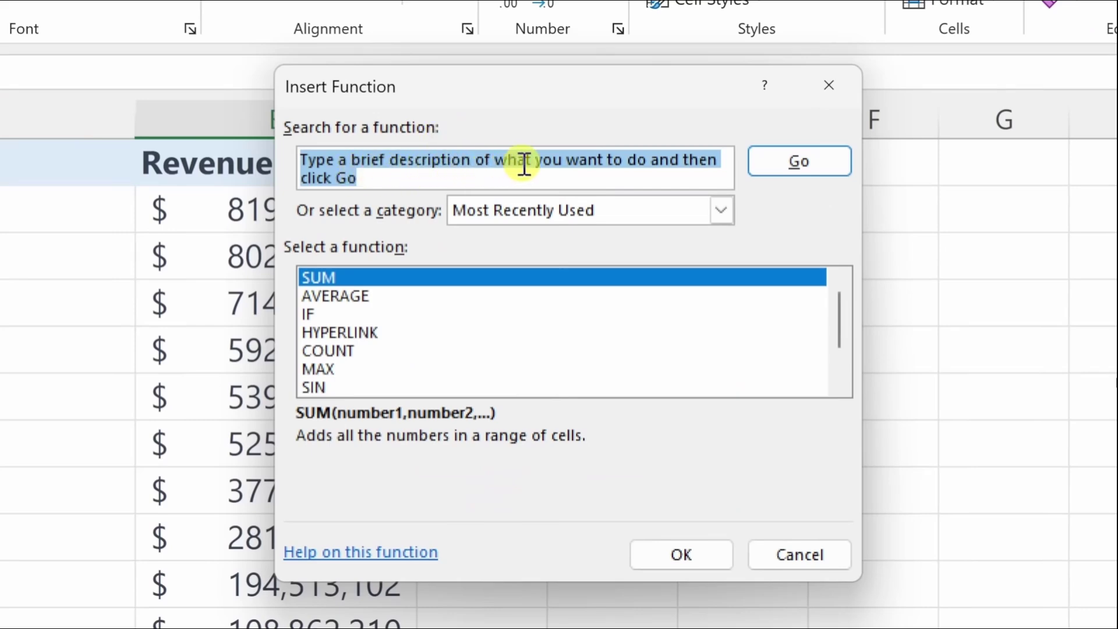
{"action": "type", "text": "Write an excel formula to add up values in cells B2 through B10"}
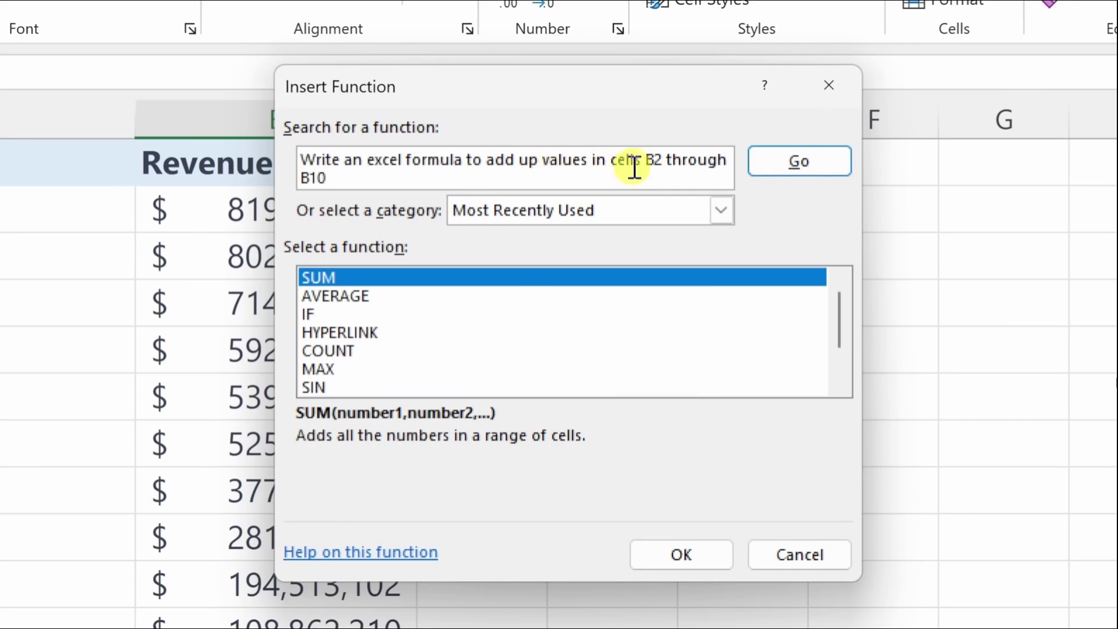
{"action": "left_click", "coordinate": [795, 159]}
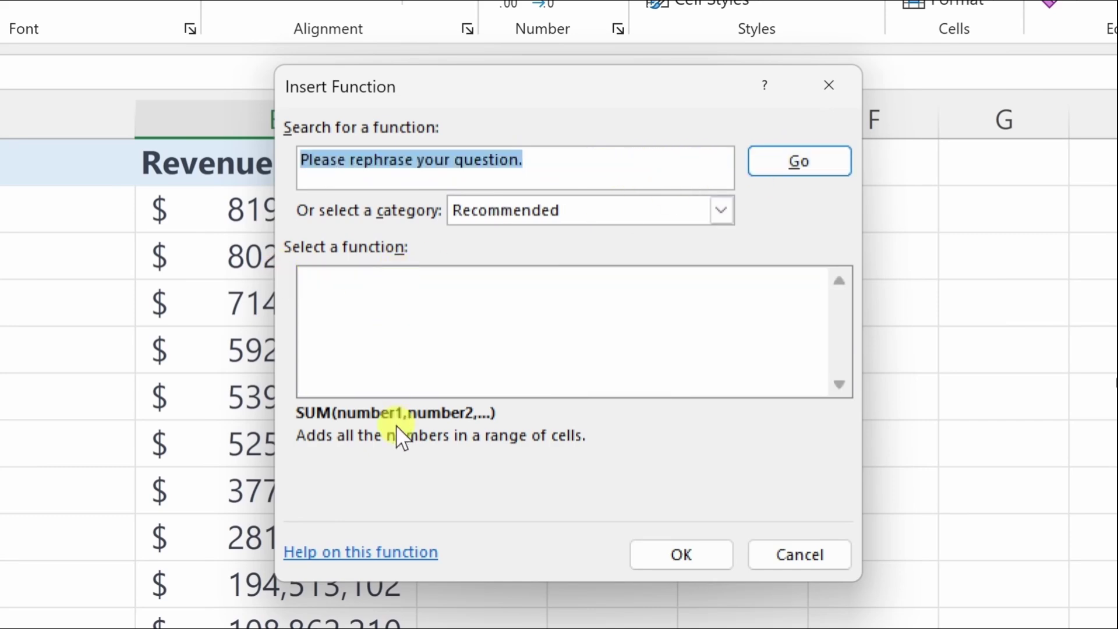
{"action": "left_click", "coordinate": [827, 565]}
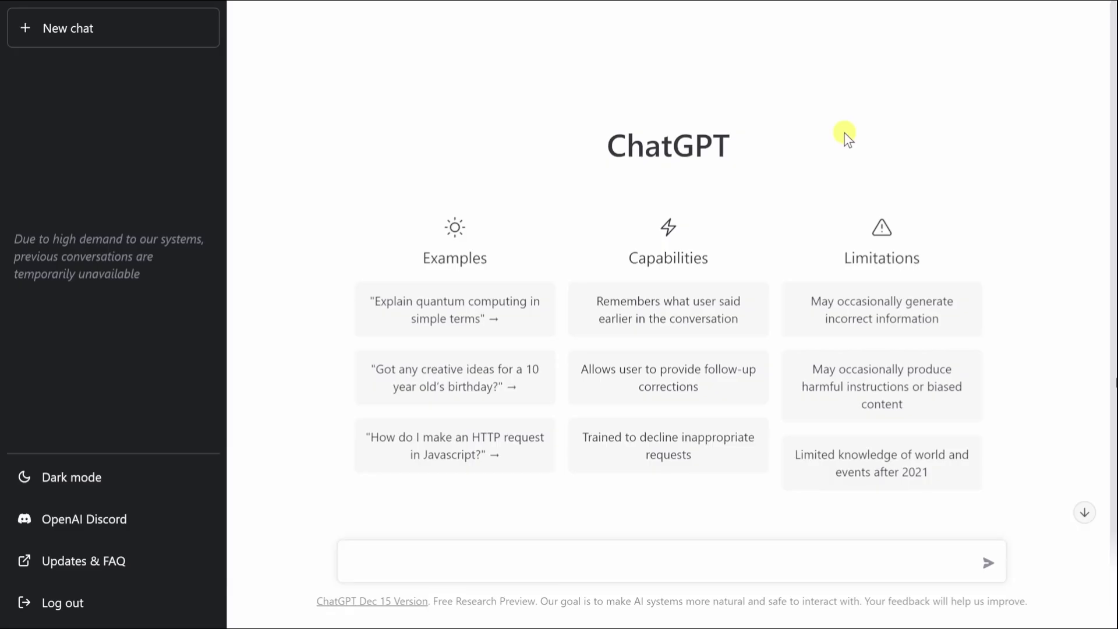
Ask ChatGPT for a formula adding B2 through B10 and select its =SUM(B2:B10) reply.
{"action": "left_click", "coordinate": [479, 564]}
{"action": "type", "text": "Write an excel formula to add up values in cells B2 through B10"}
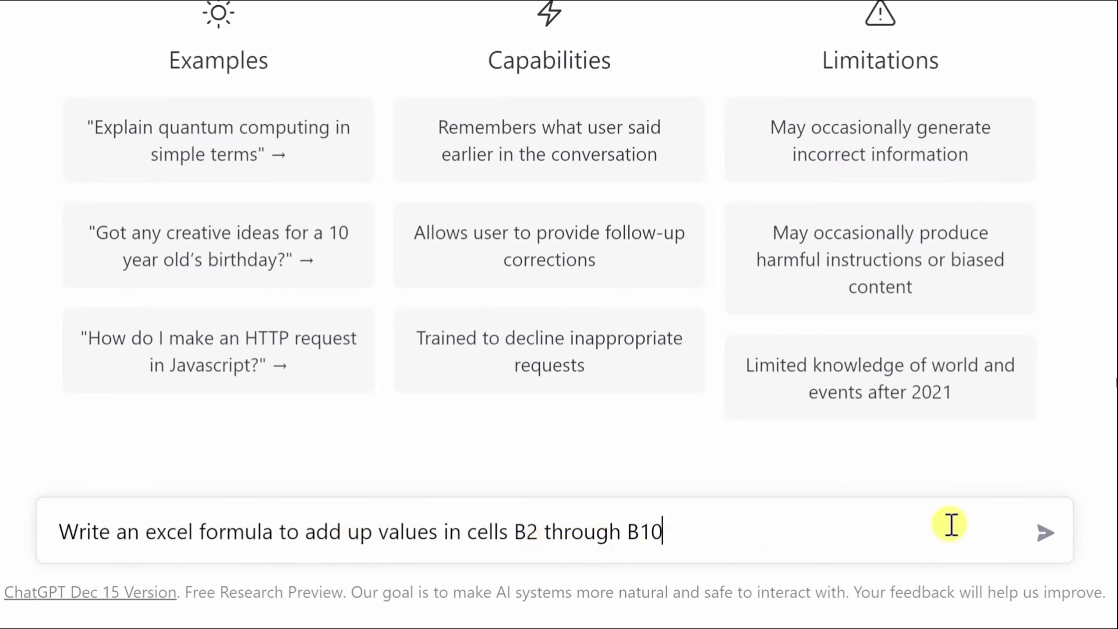
{"action": "left_click", "coordinate": [1045, 535]}
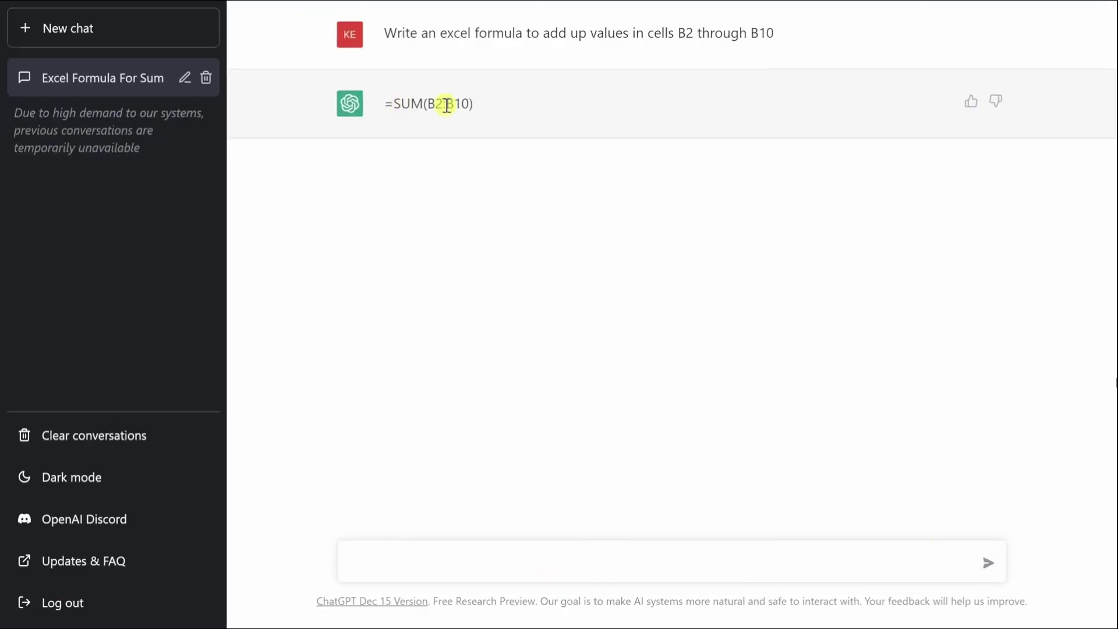
{"action": "left_click_drag", "start_coordinate": [473, 102], "coordinate": [374, 104]}
{"action": "key", "text": "ctrl+c"}
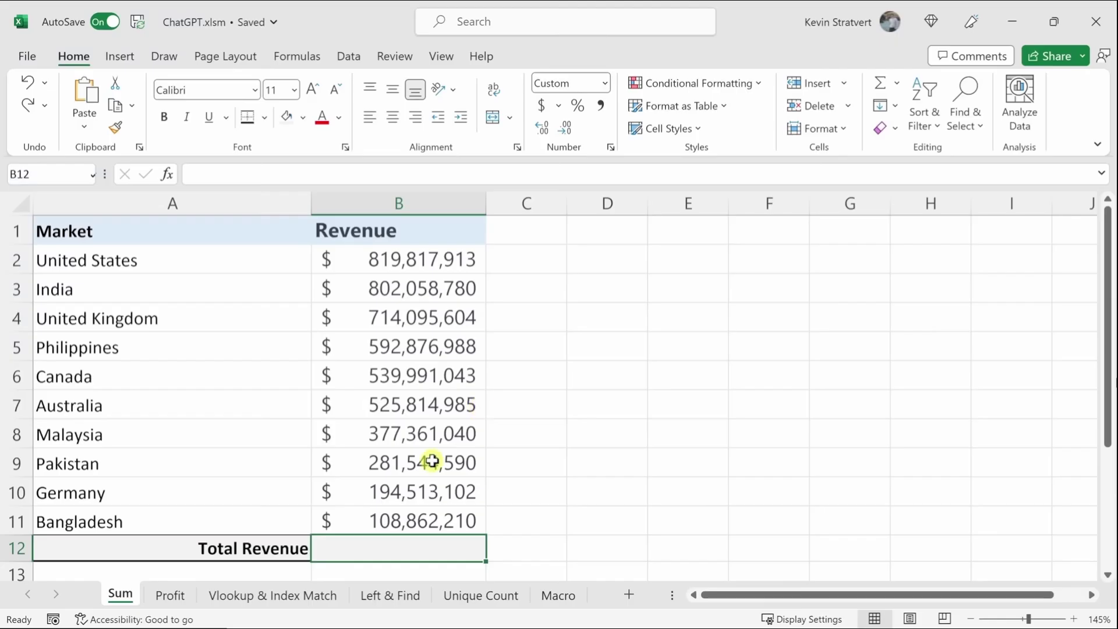
Paste =SUM(B2:B10) into Total Revenue cell B12, giving $4,848,074,045.
{"action": "left_click", "coordinate": [424, 549]}
{"action": "key", "text": "ctrl+v"}
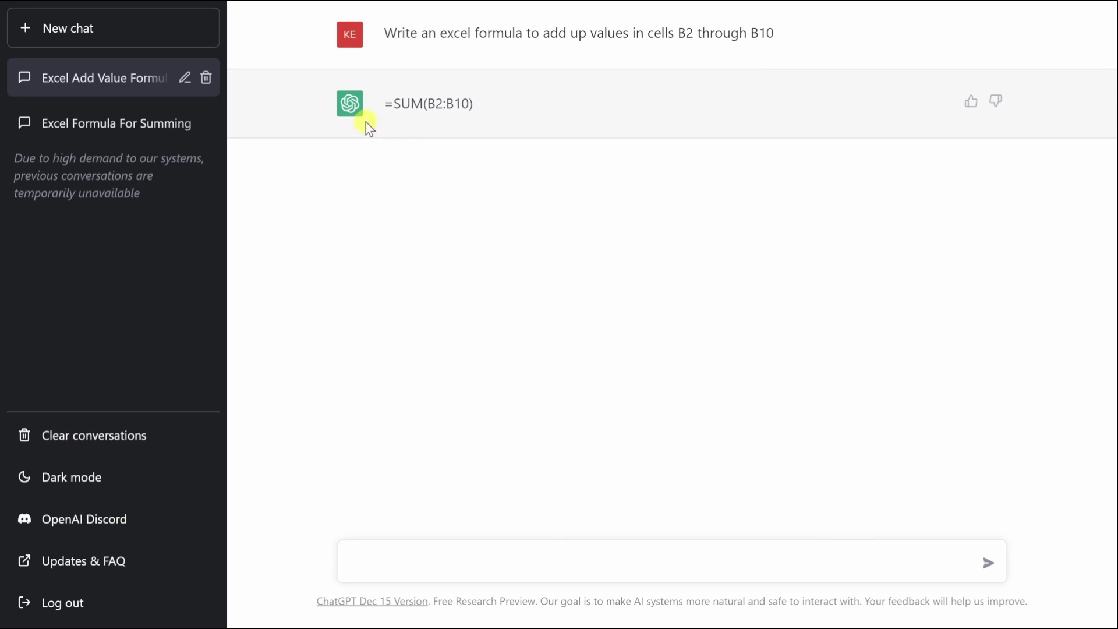
Ask ChatGPT 'Can you explain how this function works?' about the SUM formula.
{"action": "left_click", "coordinate": [410, 570]}
{"action": "type", "text": "Can you explain how this function works?"}
{"action": "key", "text": "Return"}
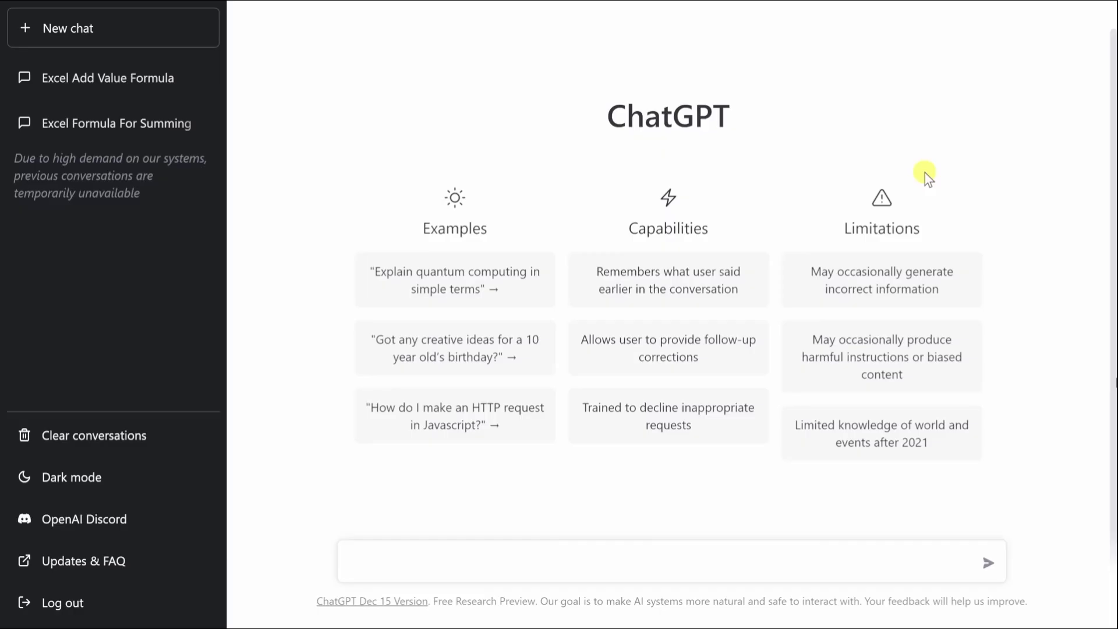
Ask ChatGPT for a profit formula and paste its =A2-B2 answer into C2 of the Profit sheet.
{"action": "left_click", "coordinate": [444, 554]}
{"action": "type", "text": "Write an excel formula to calculate the profit. The revenue is in cell A2 and the cost is in cell B2."}
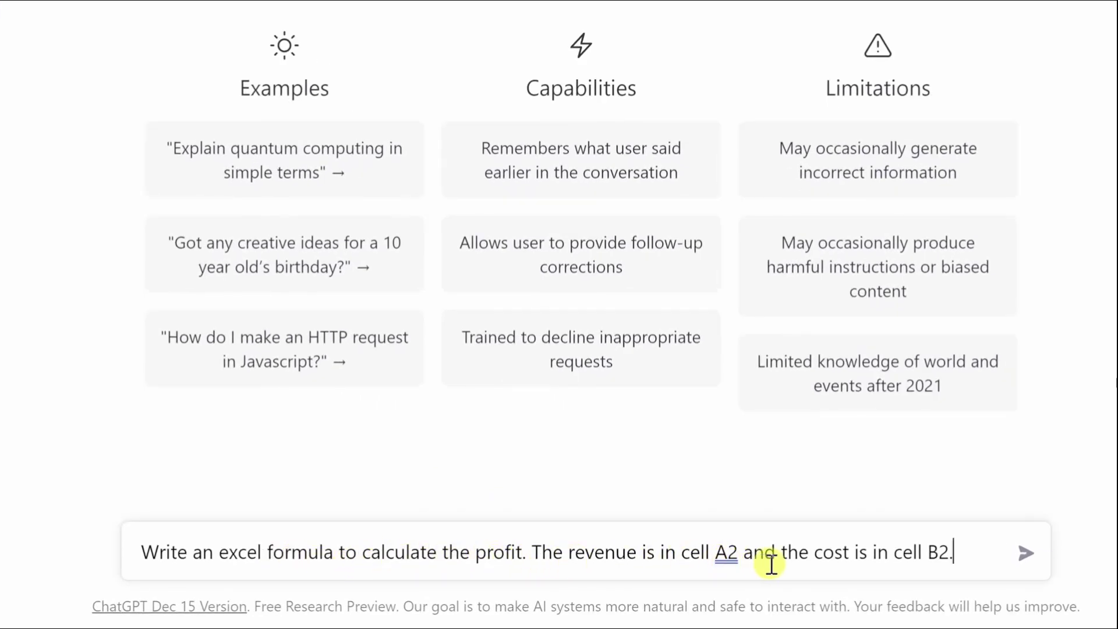
{"action": "left_click", "coordinate": [1026, 552]}
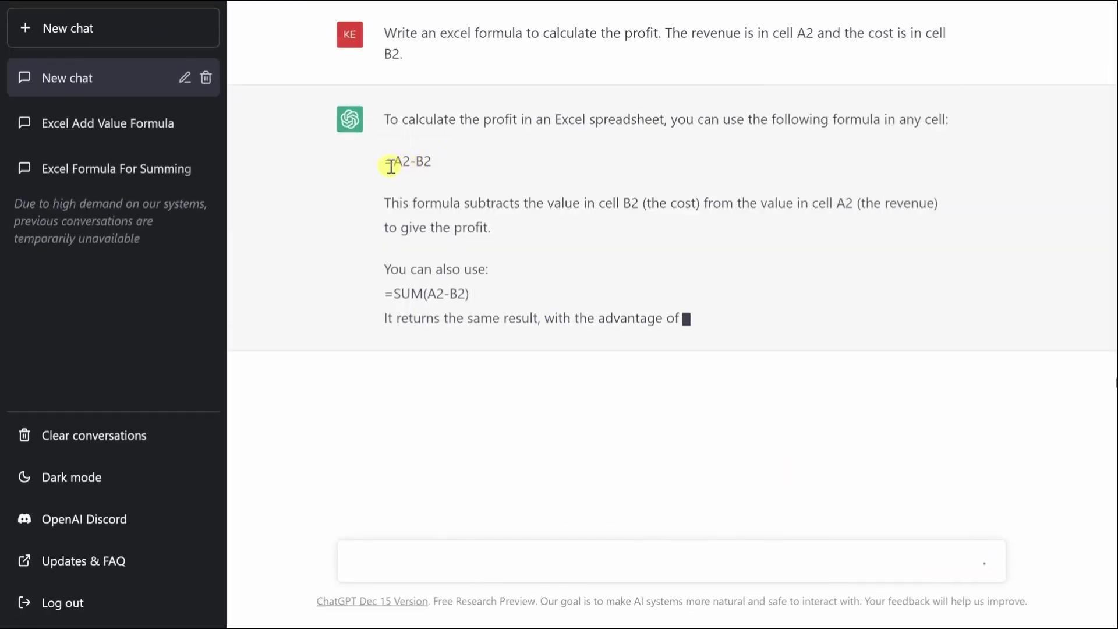
{"action": "left_click_drag", "start_coordinate": [382, 165], "coordinate": [434, 162]}
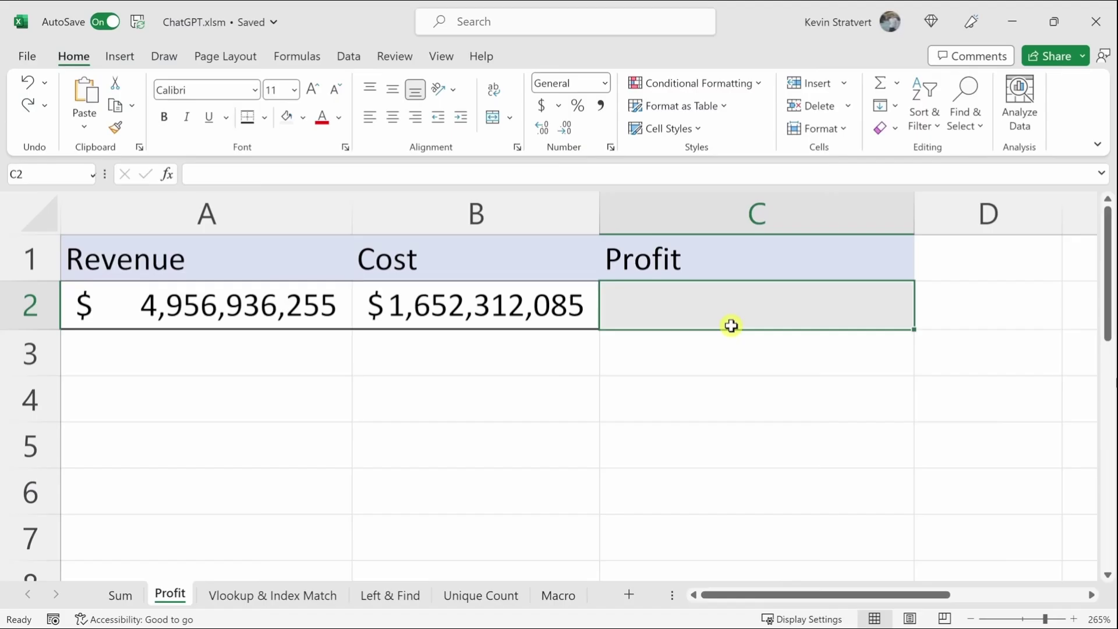
{"action": "type", "text": "=A2-B2"}
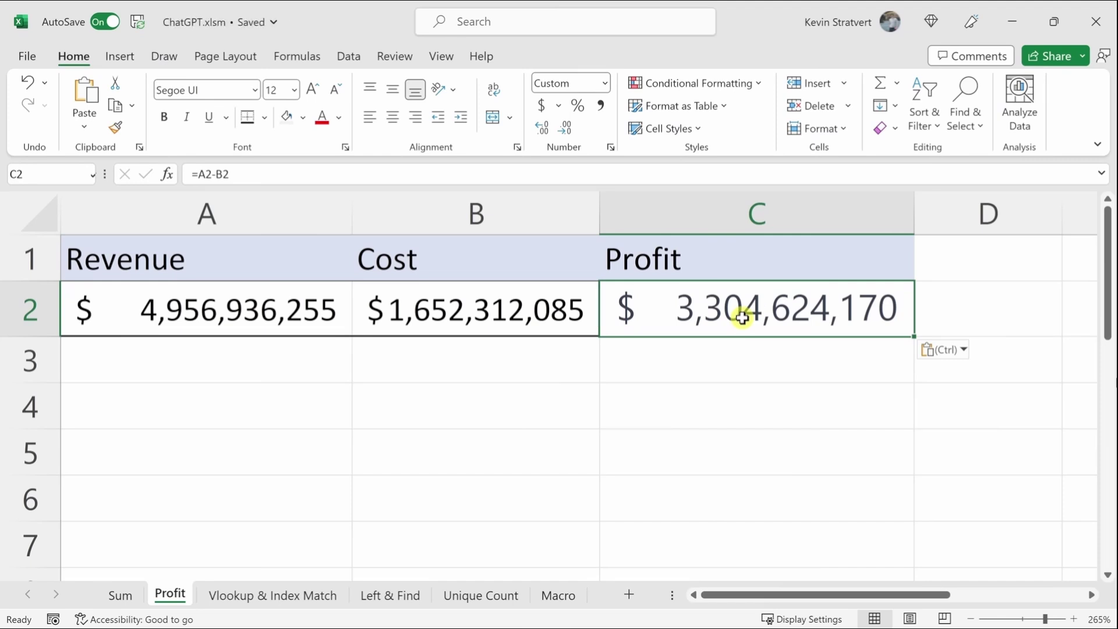
{"action": "left_click", "coordinate": [743, 319]}
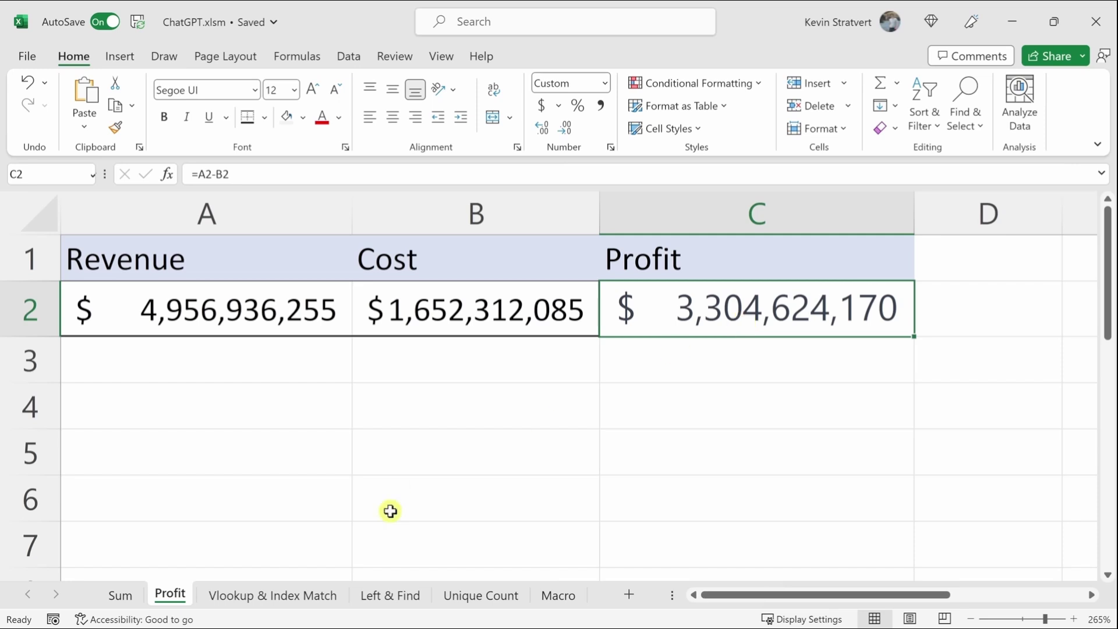
On the Vlookup & Index Match sheet, review the cookie price table and Sugar Cookie row, then select E2.
{"action": "left_click", "coordinate": [269, 597]}
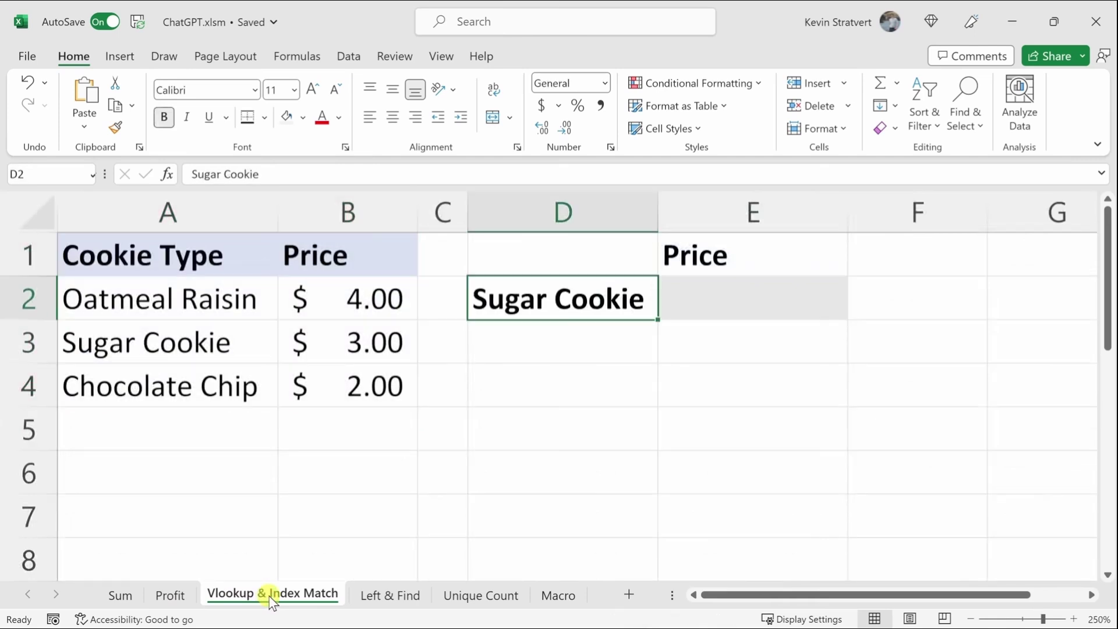
{"action": "left_click_drag", "start_coordinate": [709, 295], "coordinate": [592, 309]}
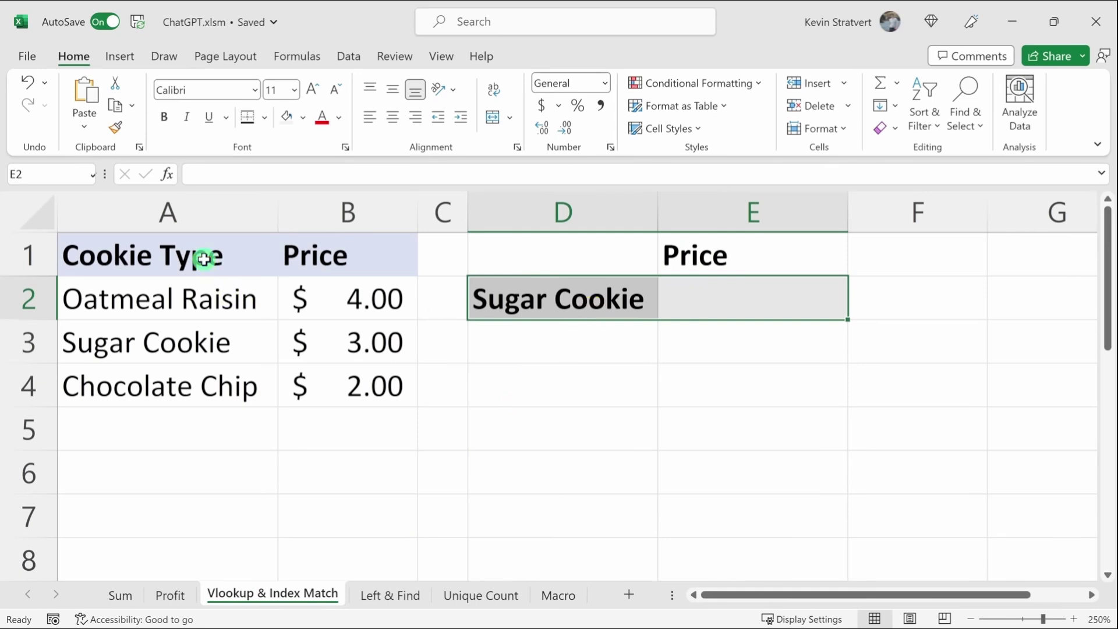
{"action": "left_click_drag", "start_coordinate": [200, 257], "coordinate": [331, 381]}
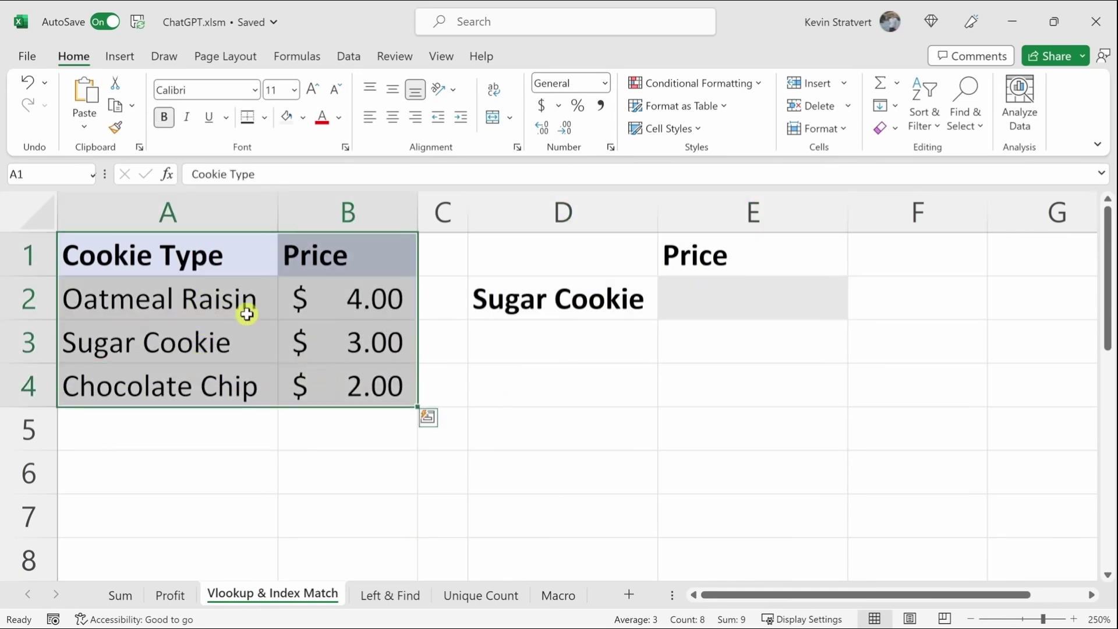
{"action": "left_click", "coordinate": [208, 338]}
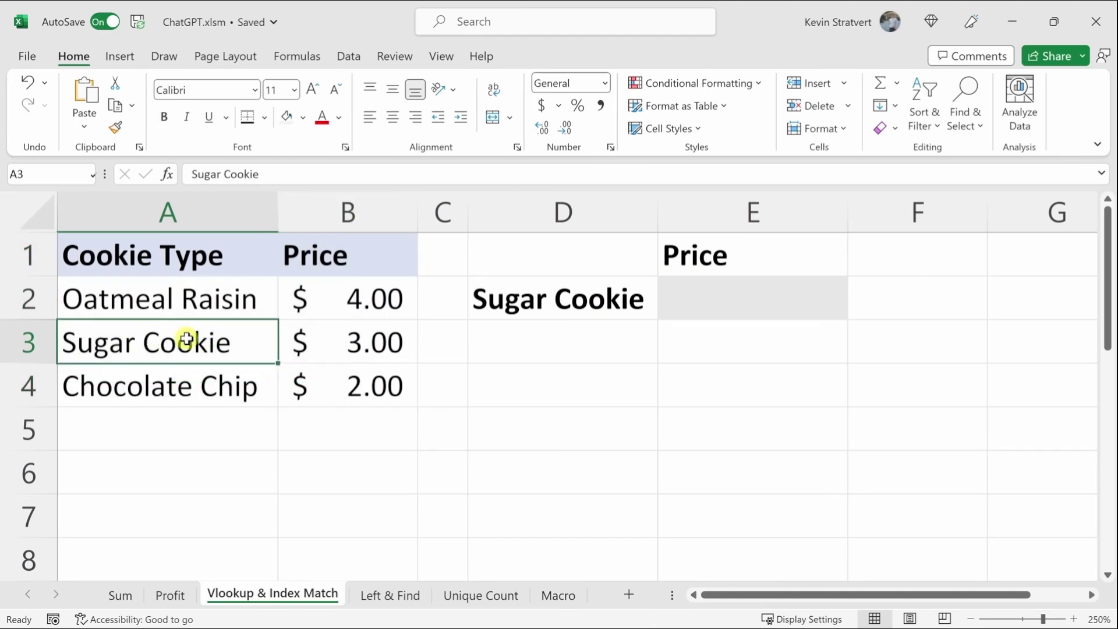
{"action": "left_click", "coordinate": [345, 341]}
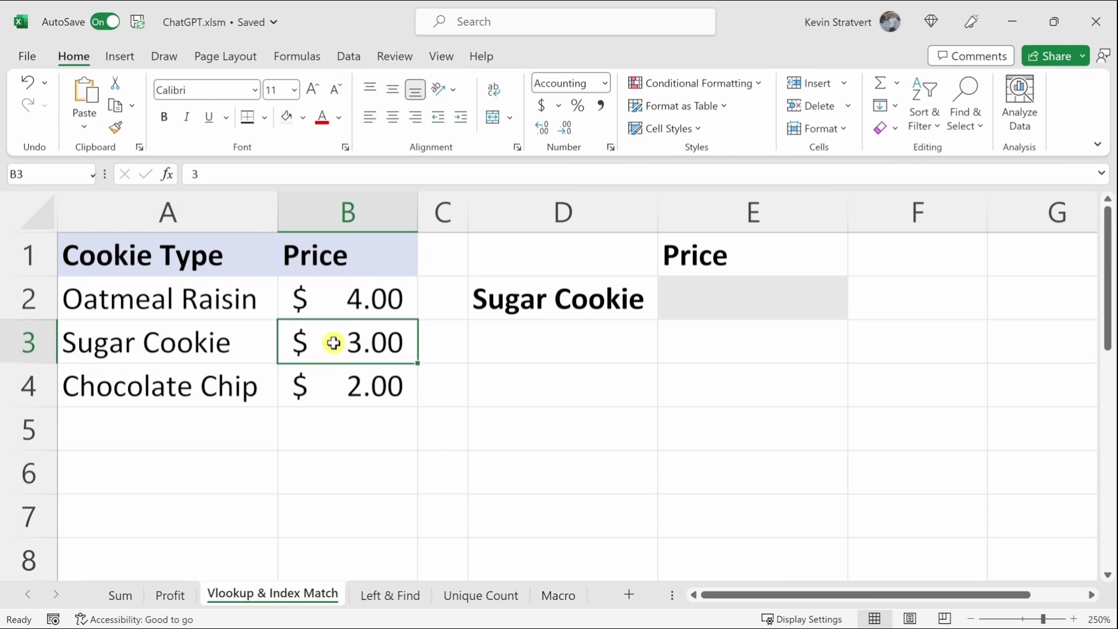
{"action": "left_click", "coordinate": [713, 291]}
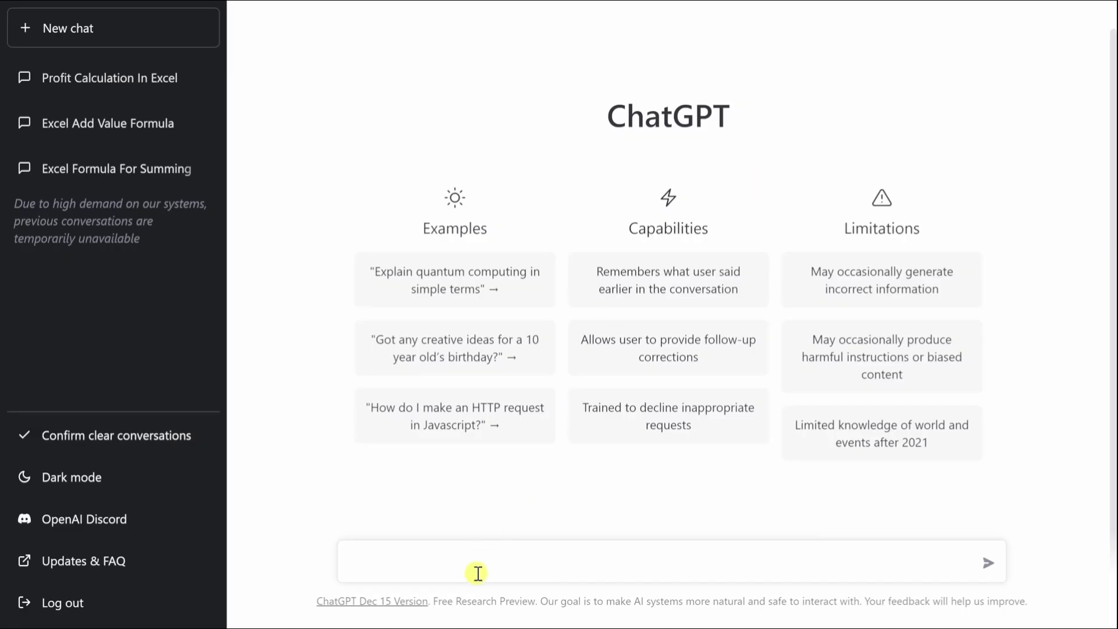
Ask ChatGPT to find Sugar Cookie's price and select the =VLOOKUP("Sugar Cookie",A1:Bn,2,FALSE) answer.
{"action": "left_click", "coordinate": [491, 557]}
{"action": "type", "text": "Write an excel formula to find Sugar Cookie in a table and return the price."}
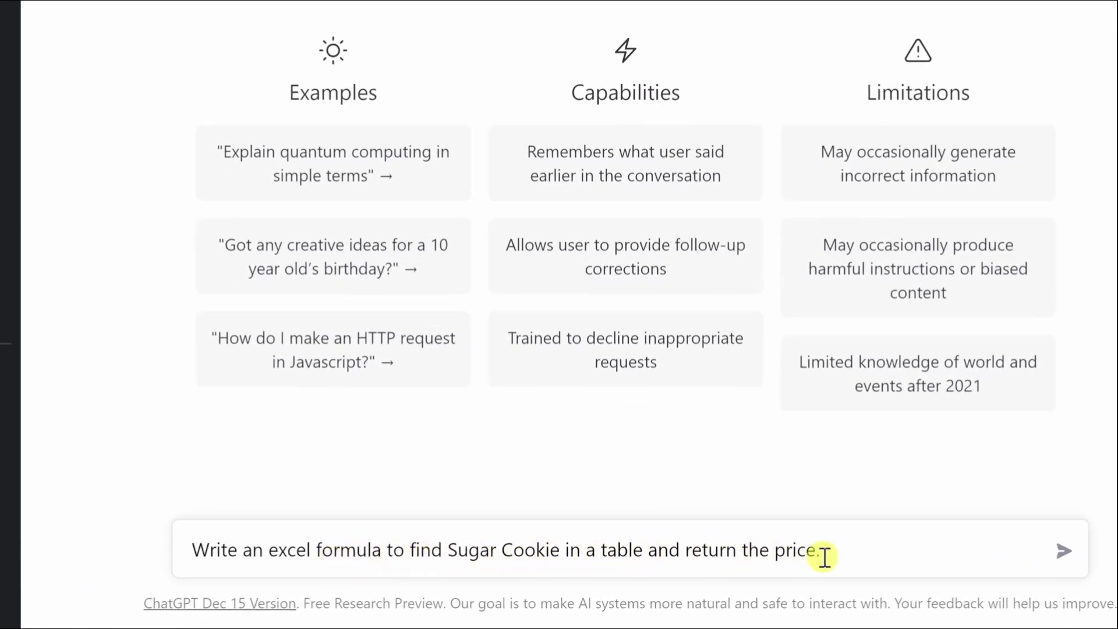
{"action": "left_click", "coordinate": [1063, 552]}
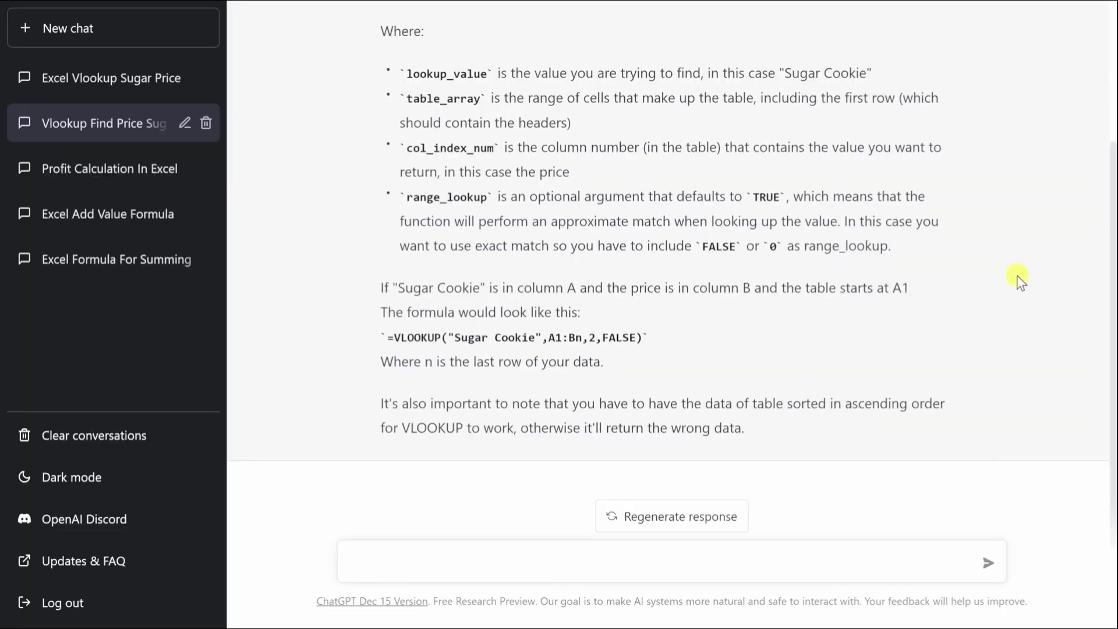
{"action": "scroll", "coordinate": [1018, 277], "scroll_direction": "up", "scroll_amount": 3}
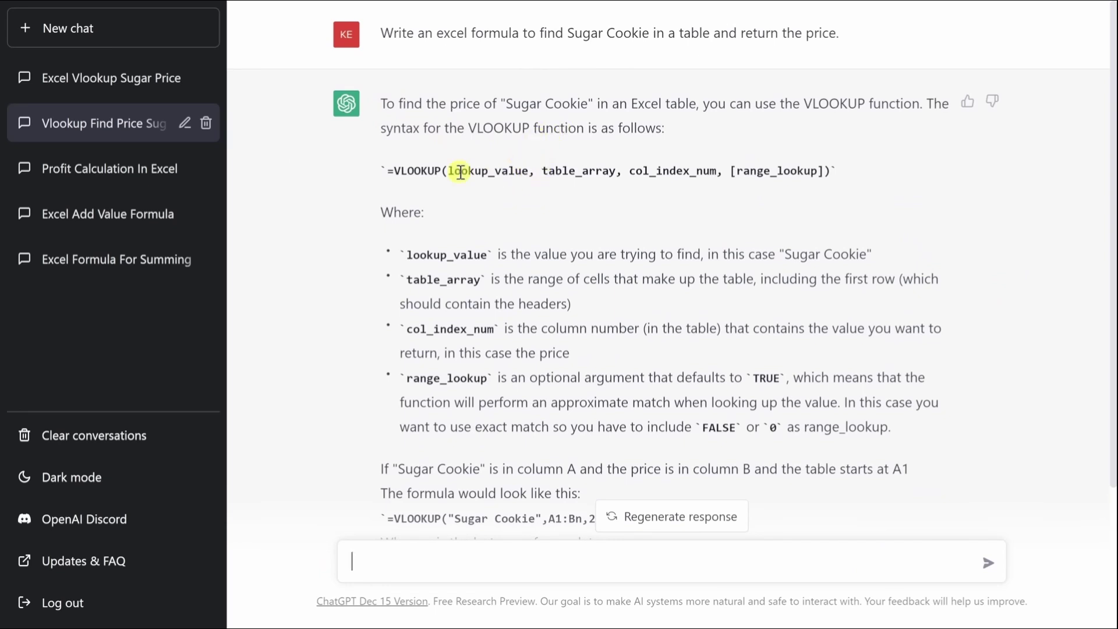
{"action": "scroll", "coordinate": [485, 194], "scroll_direction": "down", "scroll_amount": 3}
{"action": "scroll", "coordinate": [484, 194], "scroll_direction": "down", "scroll_amount": 1}
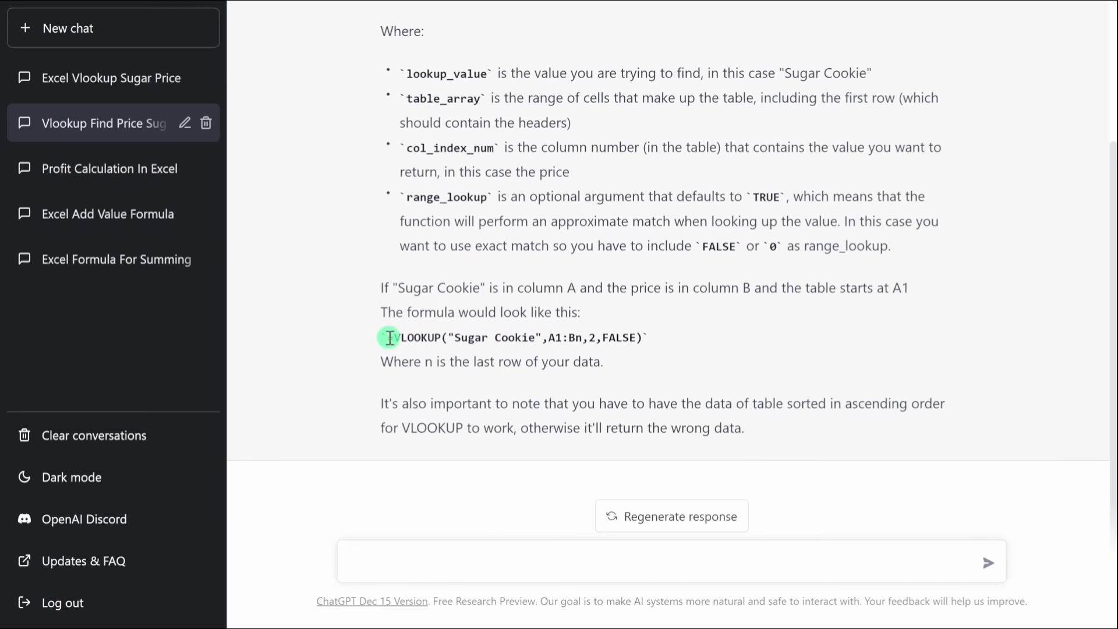
{"action": "left_click_drag", "start_coordinate": [389, 338], "coordinate": [646, 348]}
{"action": "key", "text": "ctrl+c"}
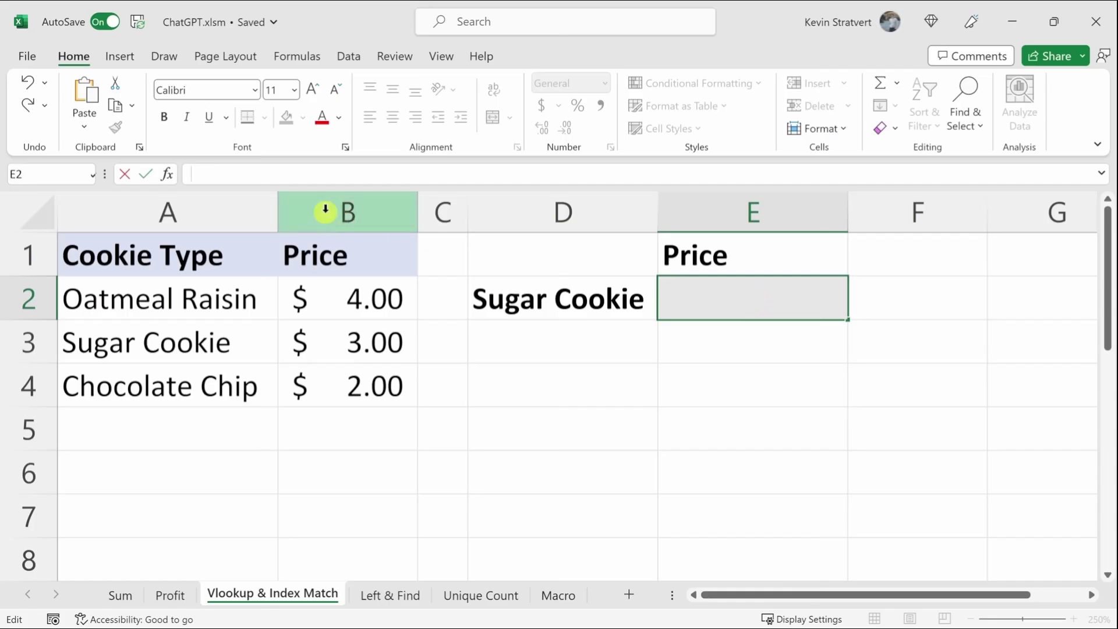
Paste the VLOOKUP into E2 with A1:Bn changed to A1:B4, returning 3.
{"action": "left_click", "coordinate": [237, 175]}
{"action": "key", "text": "ctrl+v"}
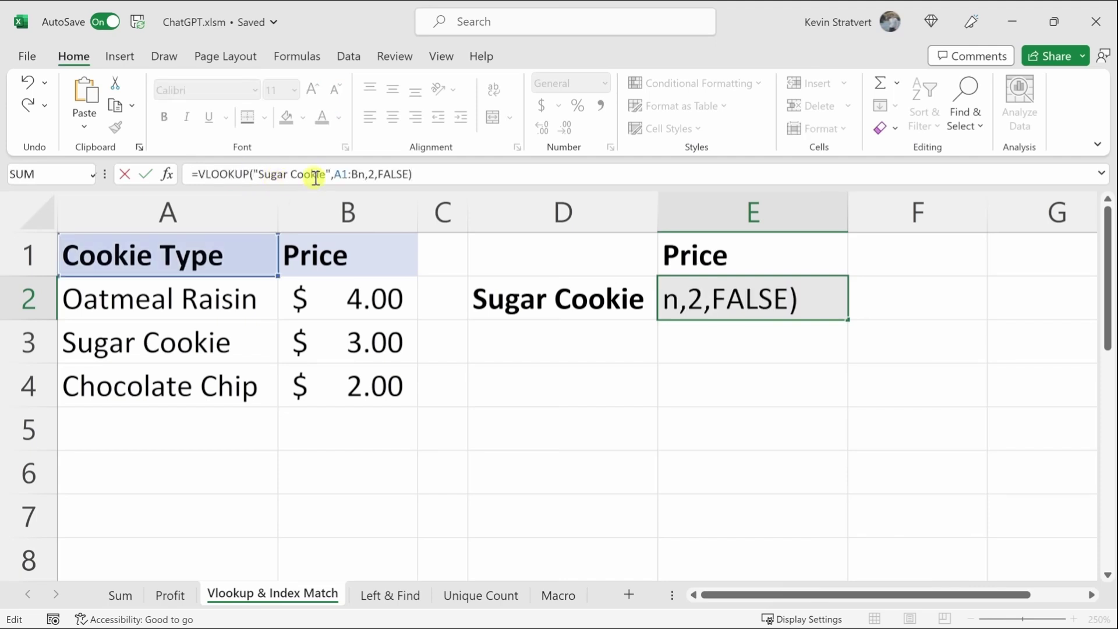
{"action": "left_click", "coordinate": [361, 176]}
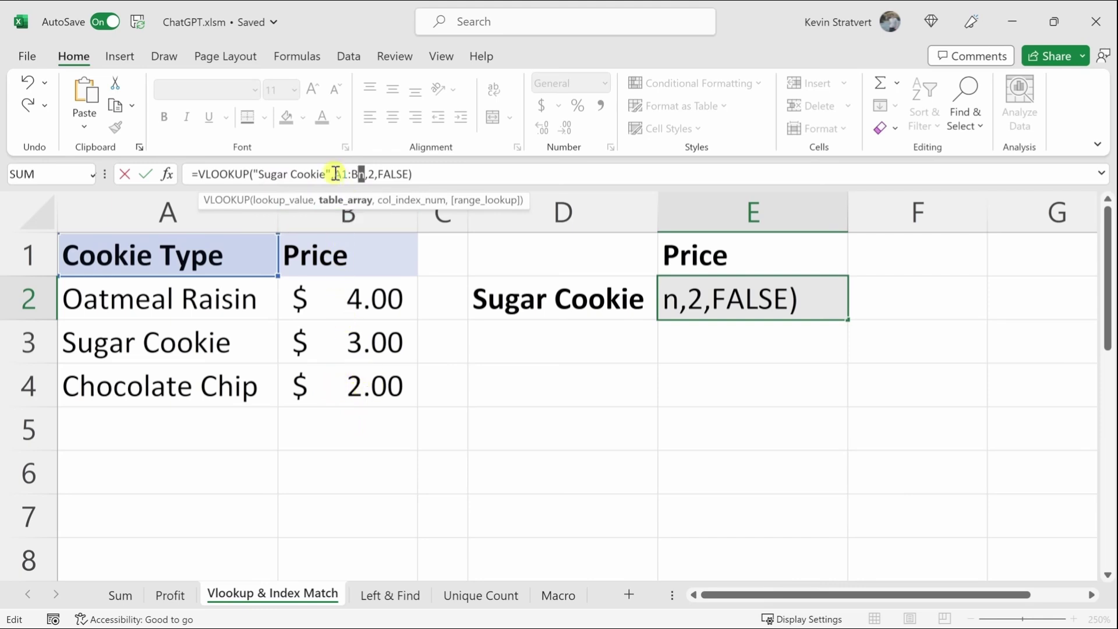
{"action": "type", "text": "4"}
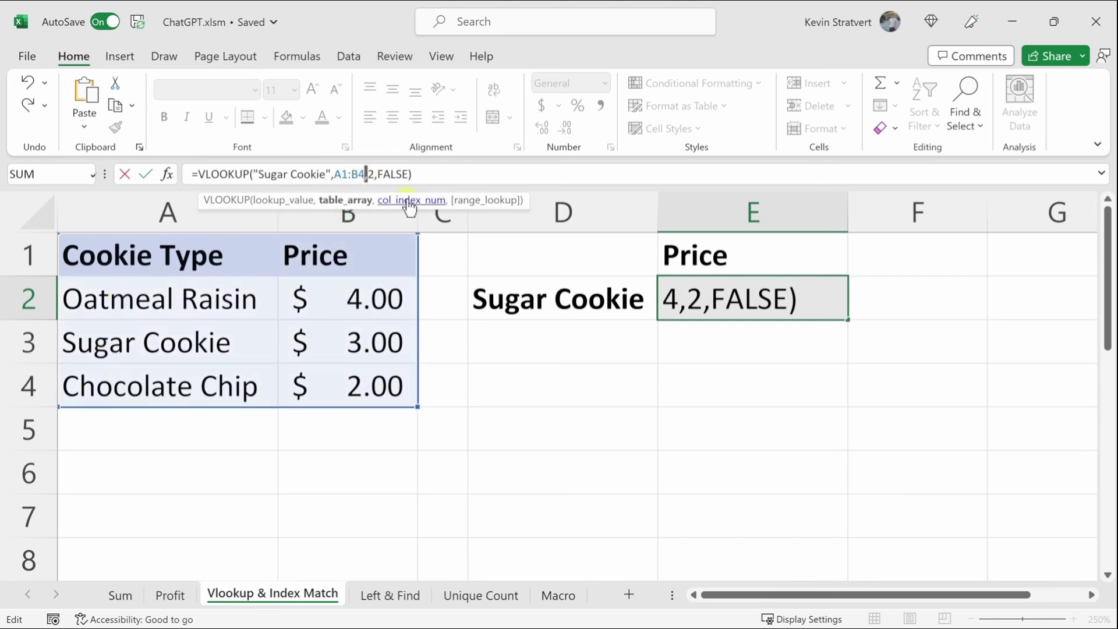
{"action": "left_click", "coordinate": [424, 175]}
{"action": "key", "text": "Return"}
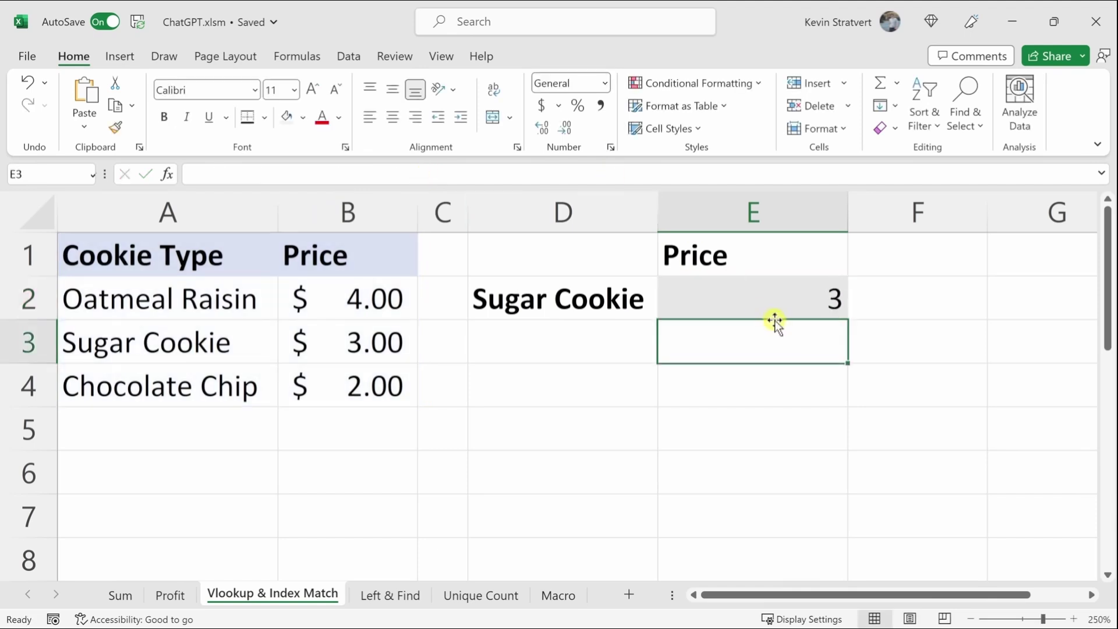
{"action": "left_click", "coordinate": [778, 300]}
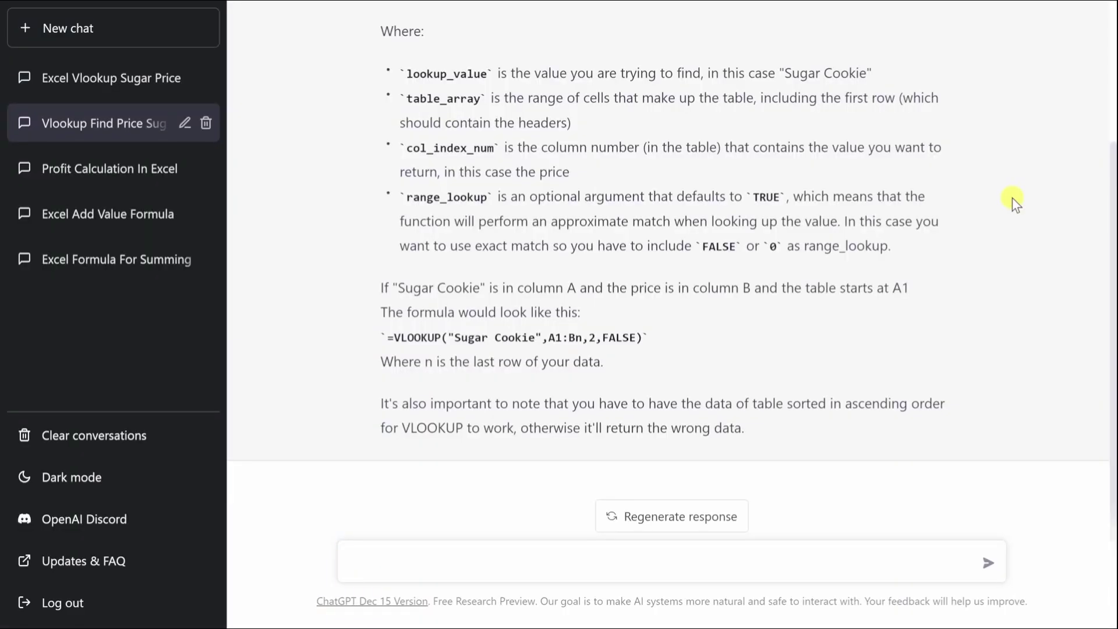
Ask ChatGPT 'Can I use any other functions?' and select its INDEX/MATCH alternative formula.
{"action": "left_click", "coordinate": [494, 548]}
{"action": "type", "text": "Can I use any other functions?"}
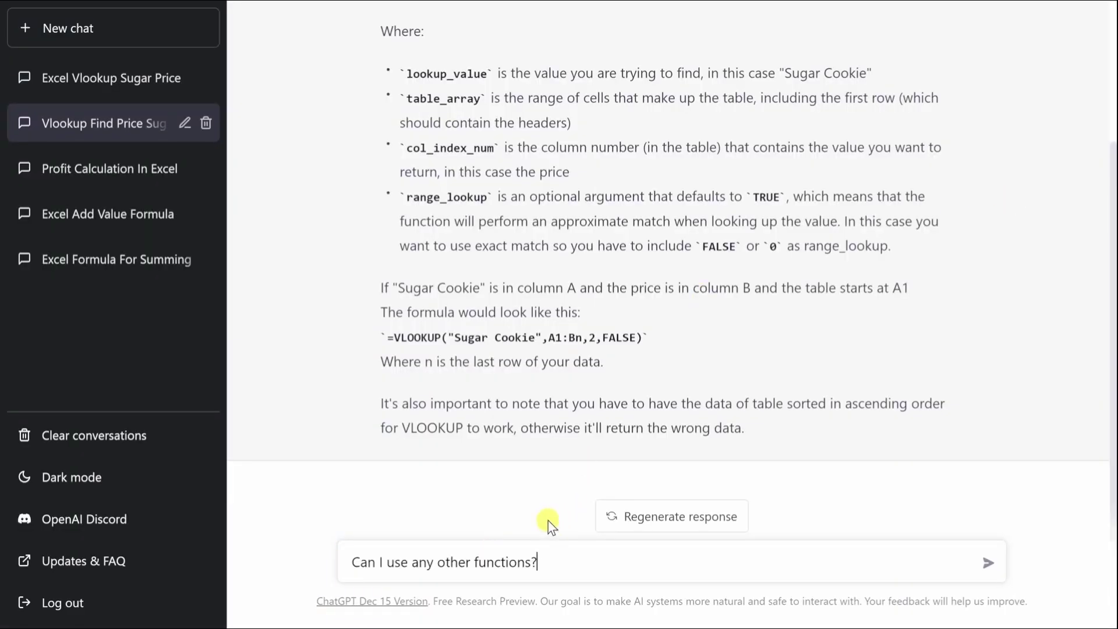
{"action": "key", "text": "Return"}
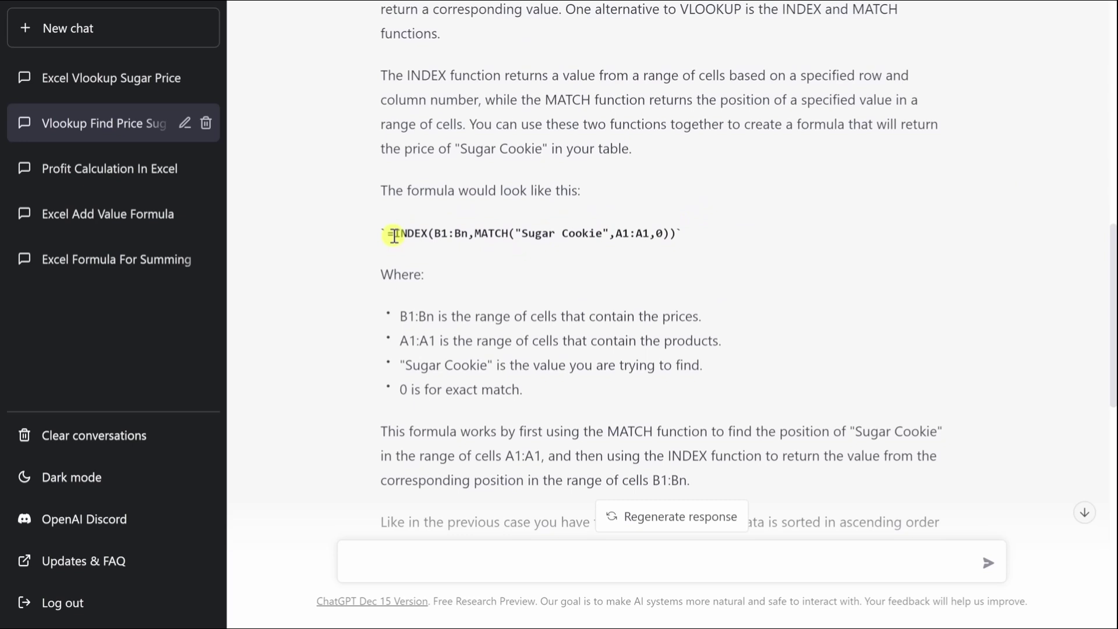
{"action": "double_click", "coordinate": [396, 234]}
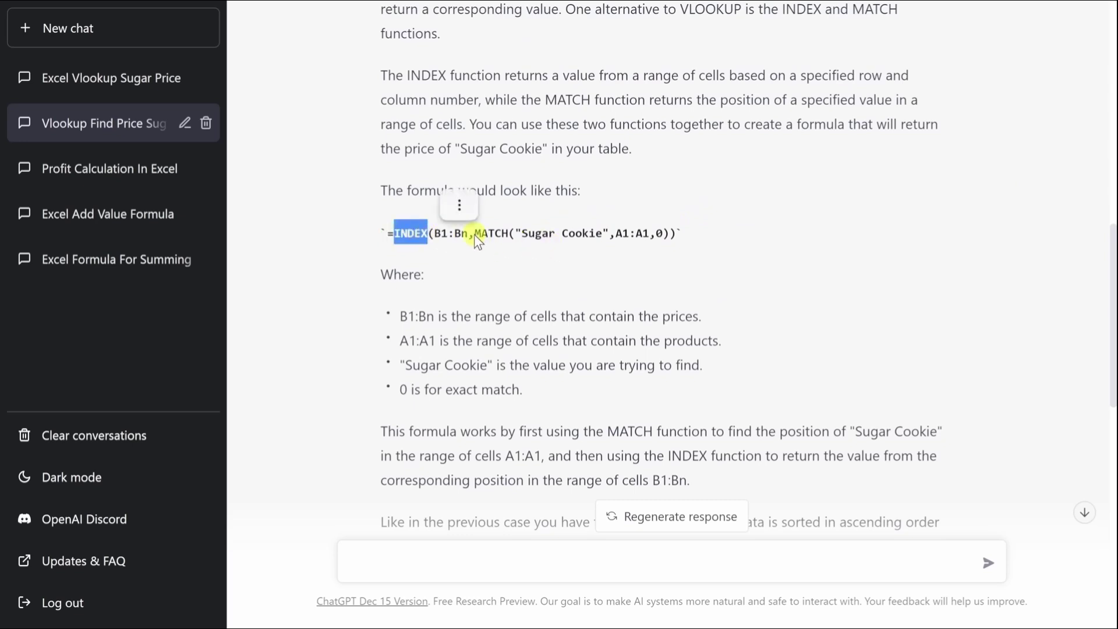
{"action": "double_click", "coordinate": [477, 234]}
{"action": "left_click_drag", "start_coordinate": [387, 234], "coordinate": [677, 234]}
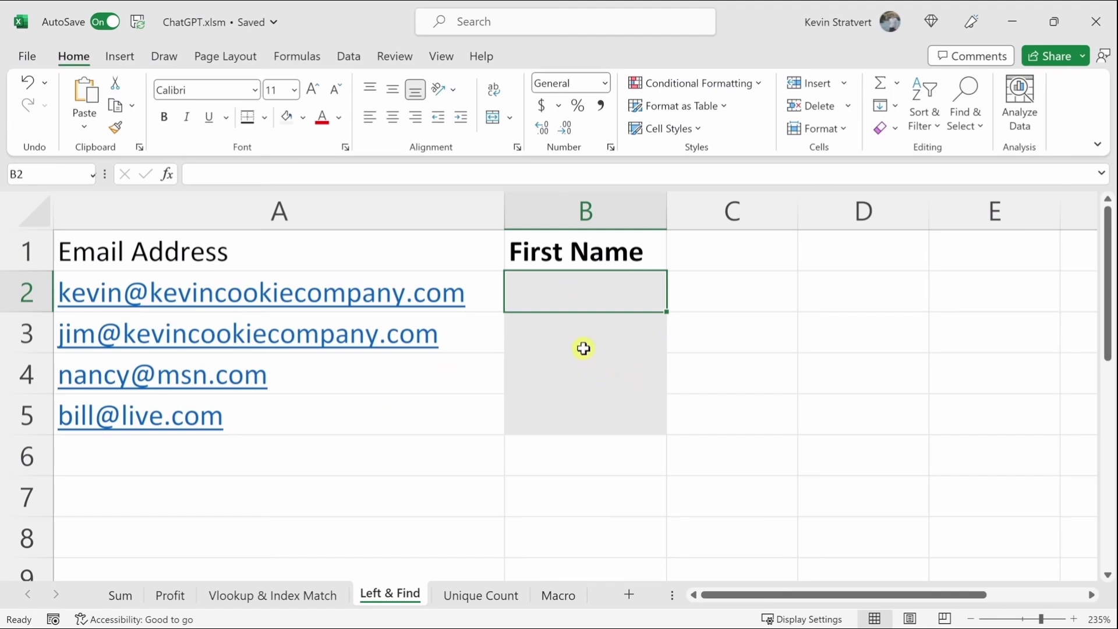
{"action": "type", "text": "kevin"}
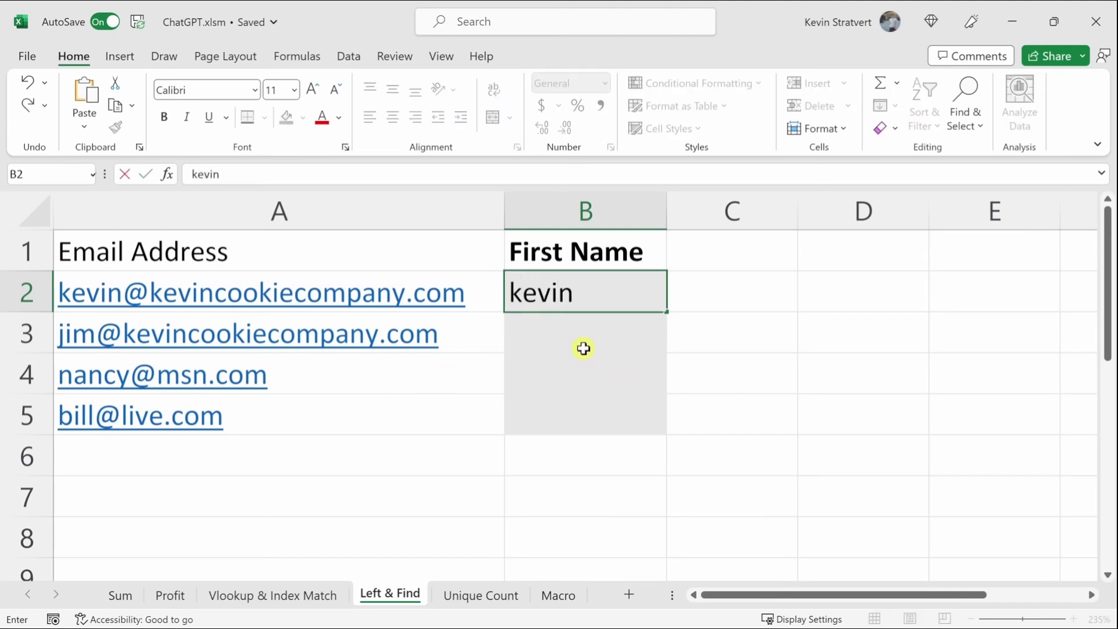
{"action": "key", "text": "Return"}
{"action": "key", "text": "shift+Return"}
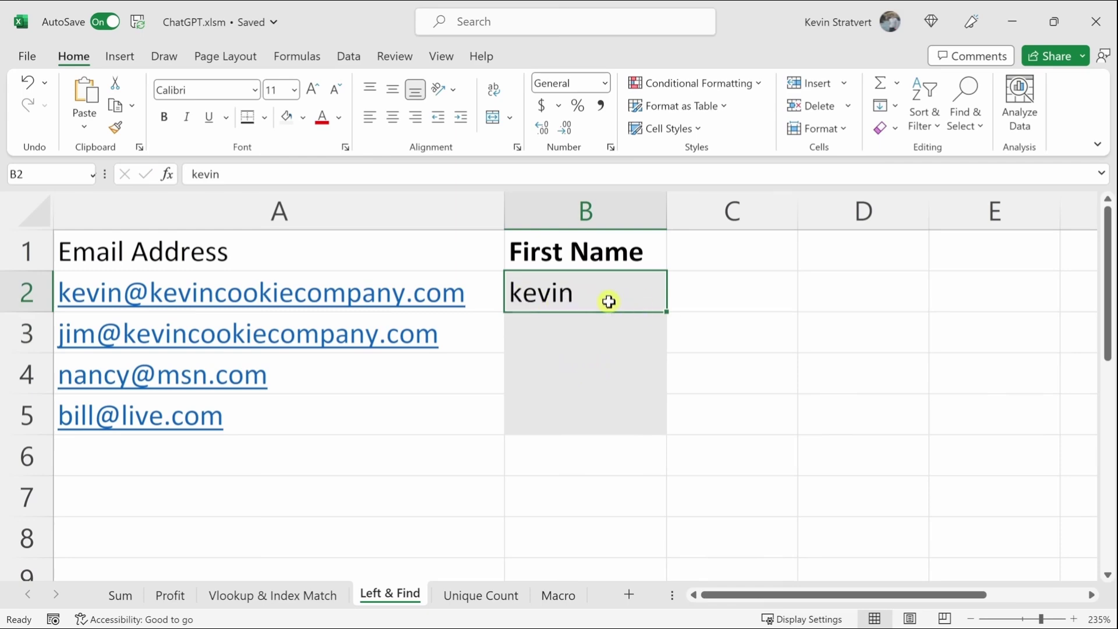
{"action": "left_click", "coordinate": [349, 56]}
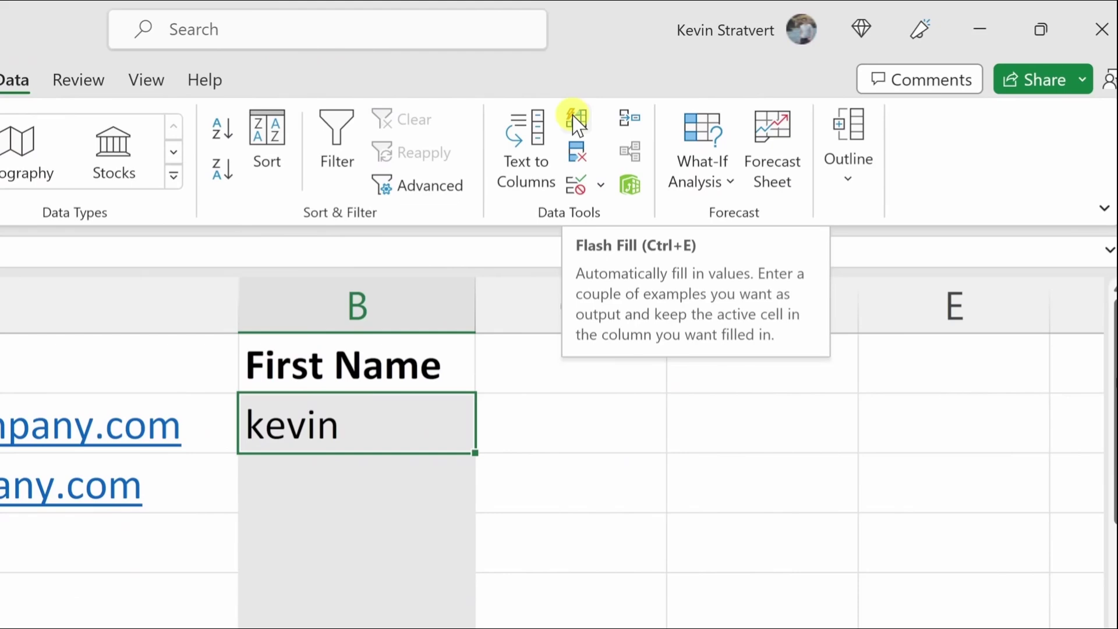
{"action": "left_click", "coordinate": [572, 115]}
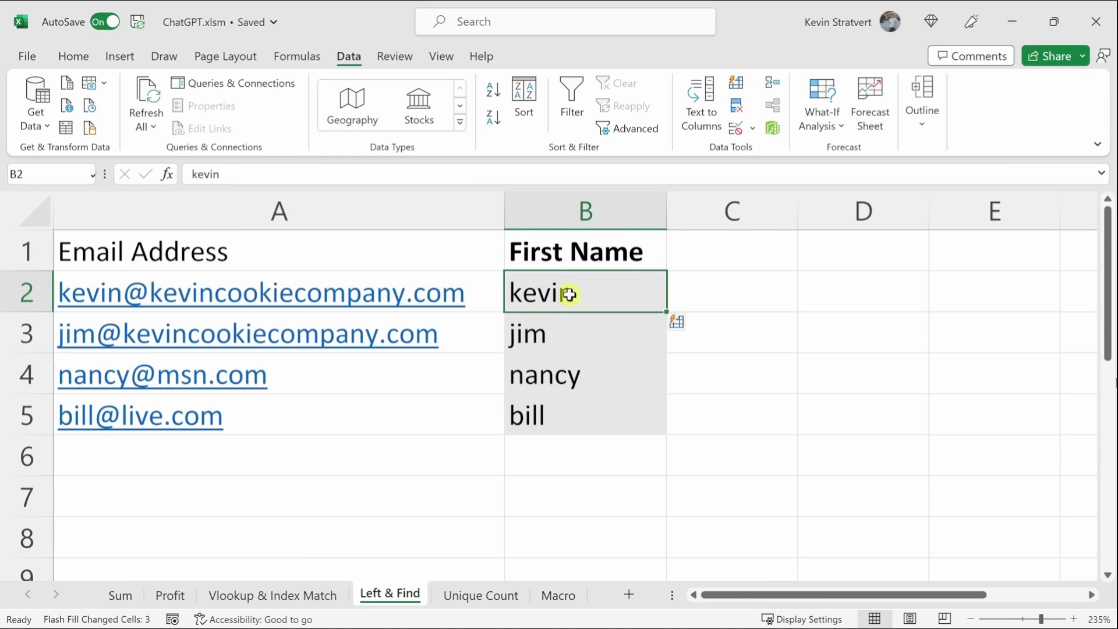
{"action": "left_click_drag", "start_coordinate": [569, 294], "coordinate": [576, 415]}
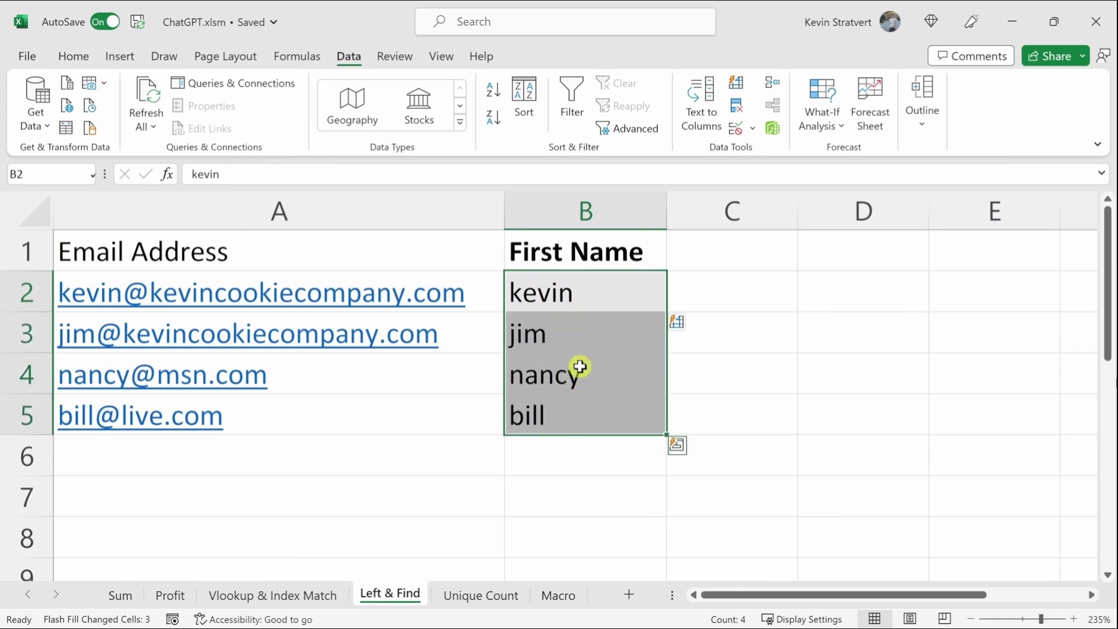
{"action": "key", "text": "Delete"}
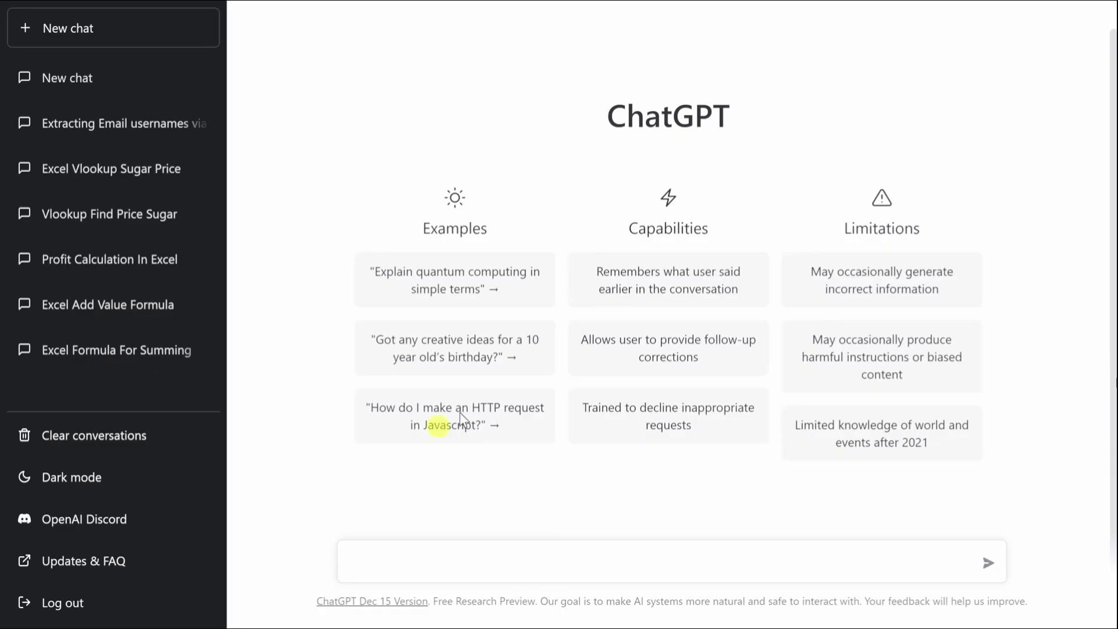
Ask for a formula extracting the text before @ in A2 and select the =LEFT(A2,FIND("@",A2)-1) answer.
{"action": "left_click", "coordinate": [466, 559]}
{"action": "type", "text": "Write an excel formula to extract all the text before the @ character in cell A2."}
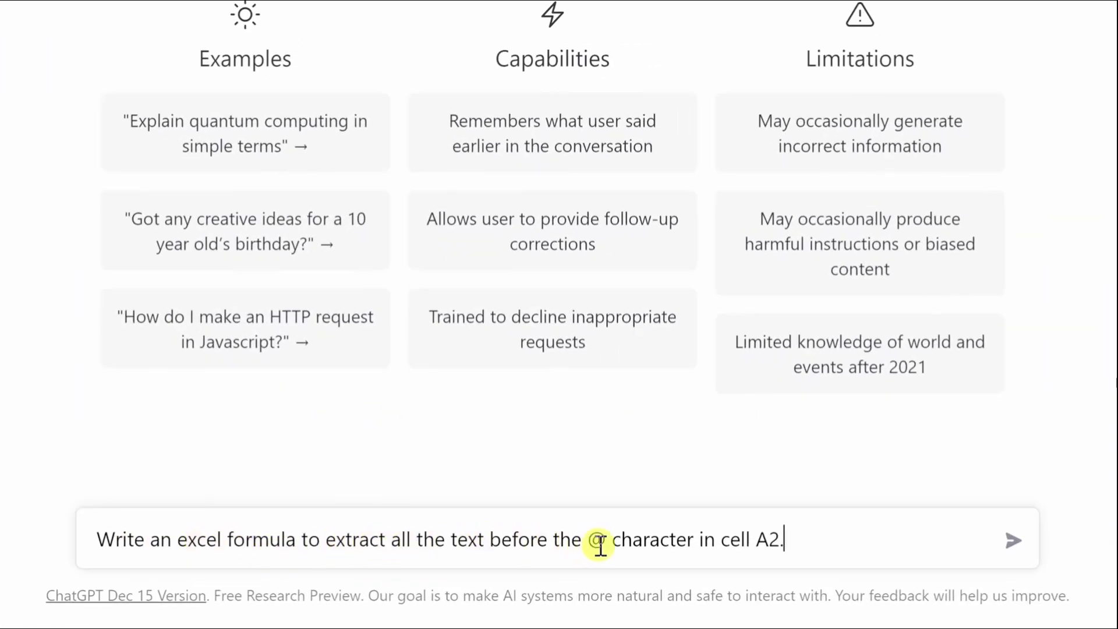
{"action": "left_click", "coordinate": [1010, 541]}
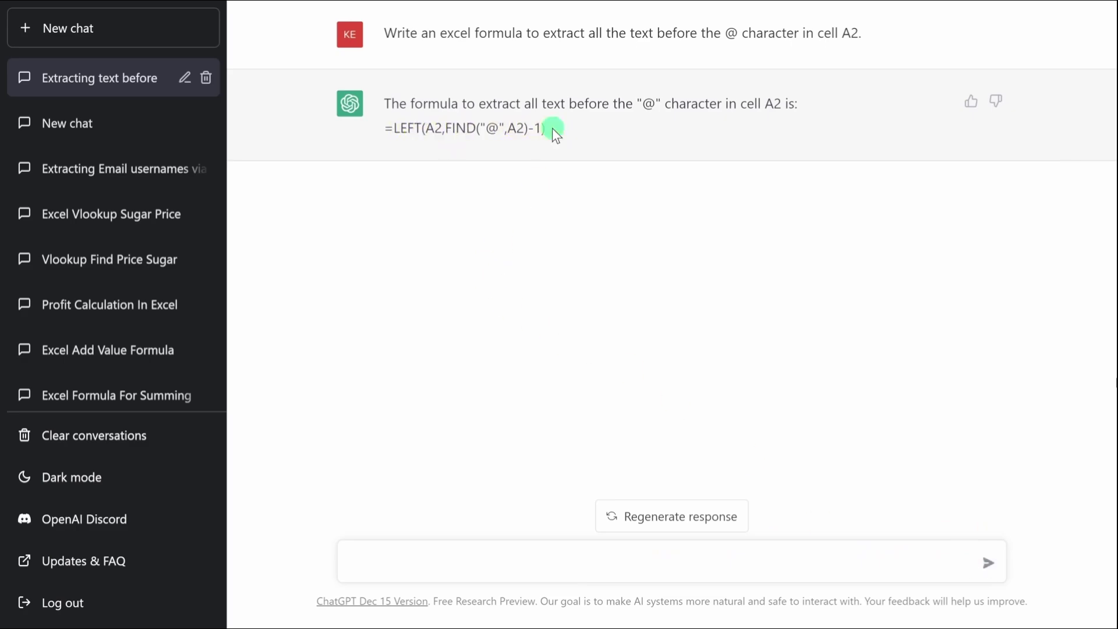
{"action": "left_click_drag", "start_coordinate": [551, 128], "coordinate": [385, 131]}
{"action": "key", "text": "ctrl+c"}
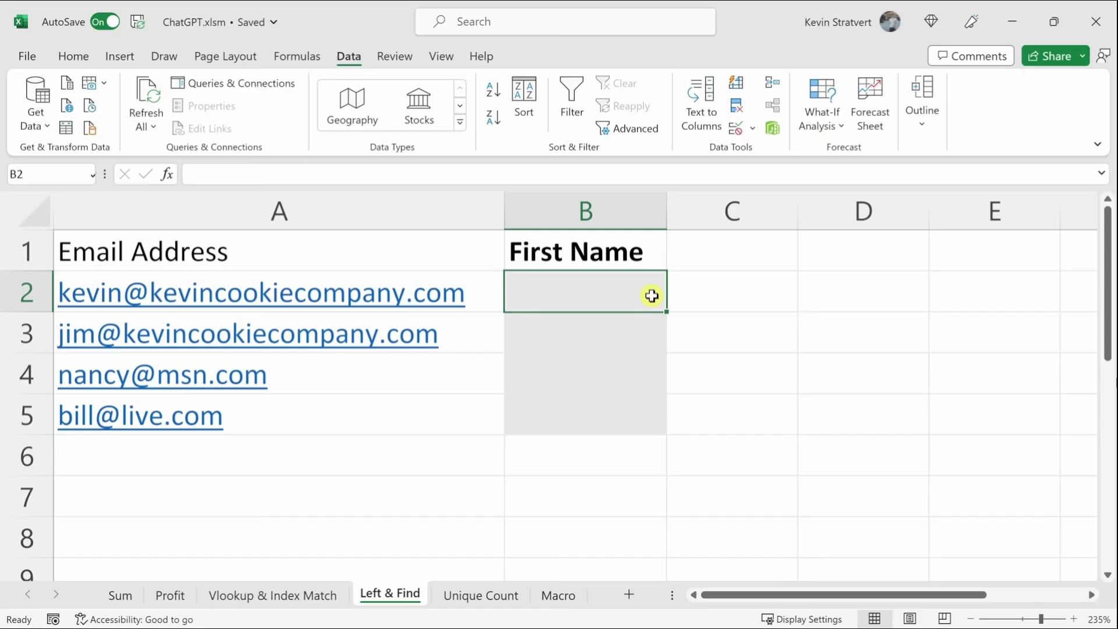
Fill B2:B5 at once with the LEFT/FIND formula, giving kevin, jim, nancy and bill.
{"action": "left_click_drag", "start_coordinate": [609, 282], "coordinate": [614, 408]}
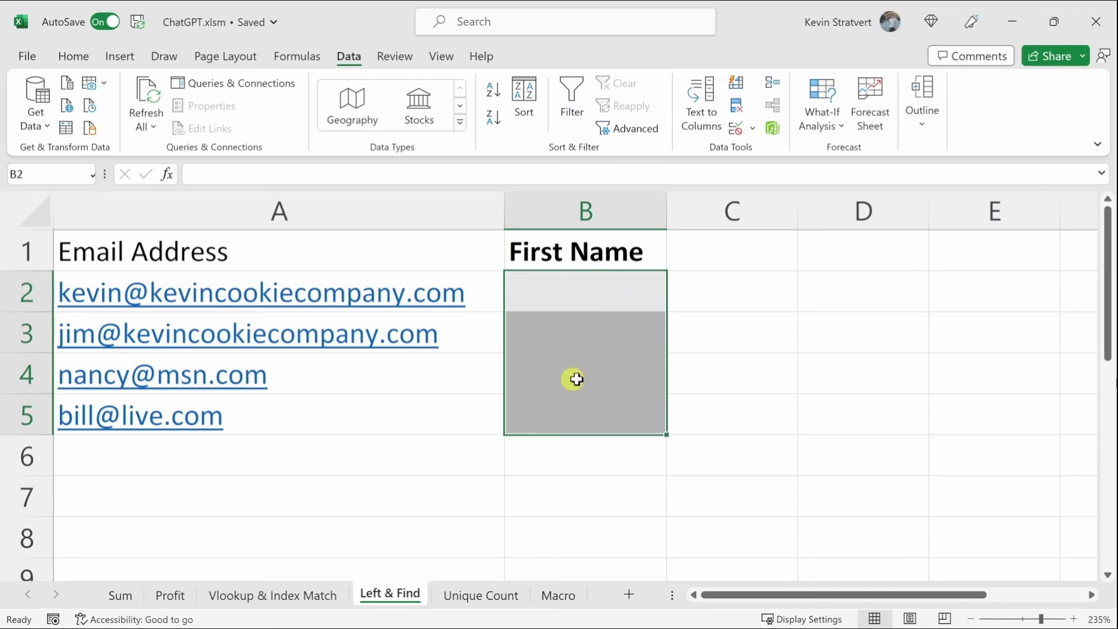
{"action": "left_click", "coordinate": [317, 172]}
{"action": "key", "text": "ctrl+v"}
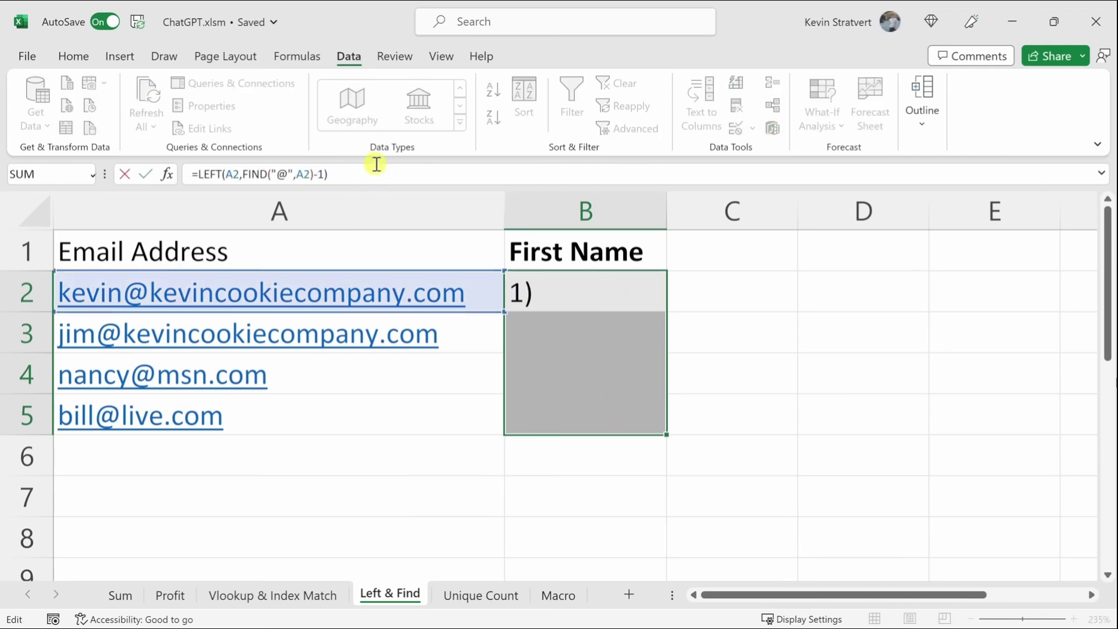
{"action": "key", "text": "ctrl+Return"}
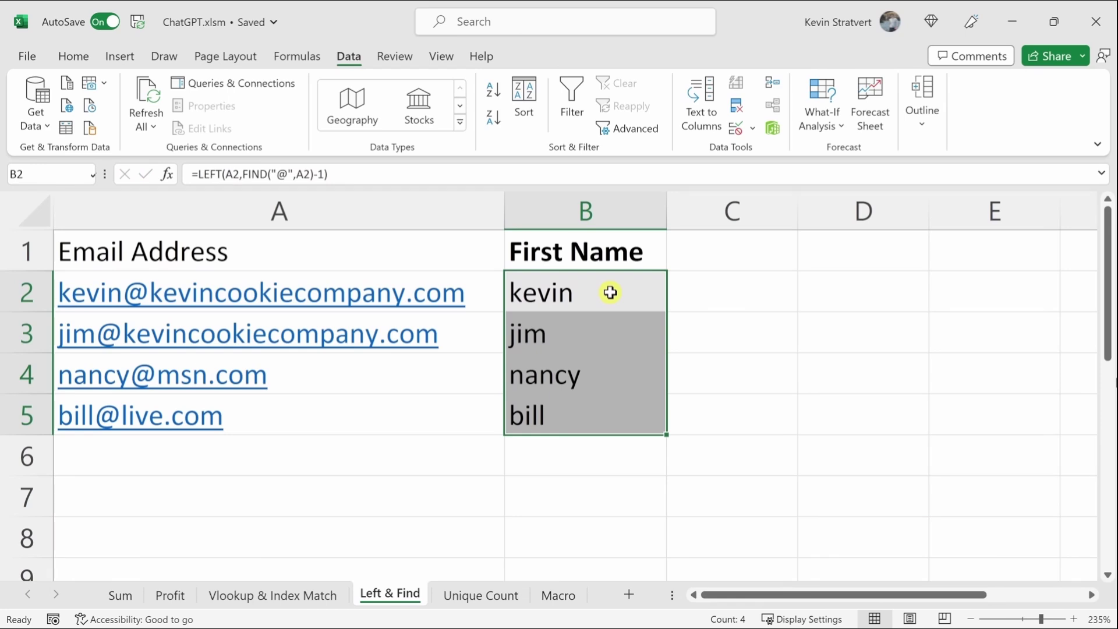
{"action": "left_click", "coordinate": [482, 600]}
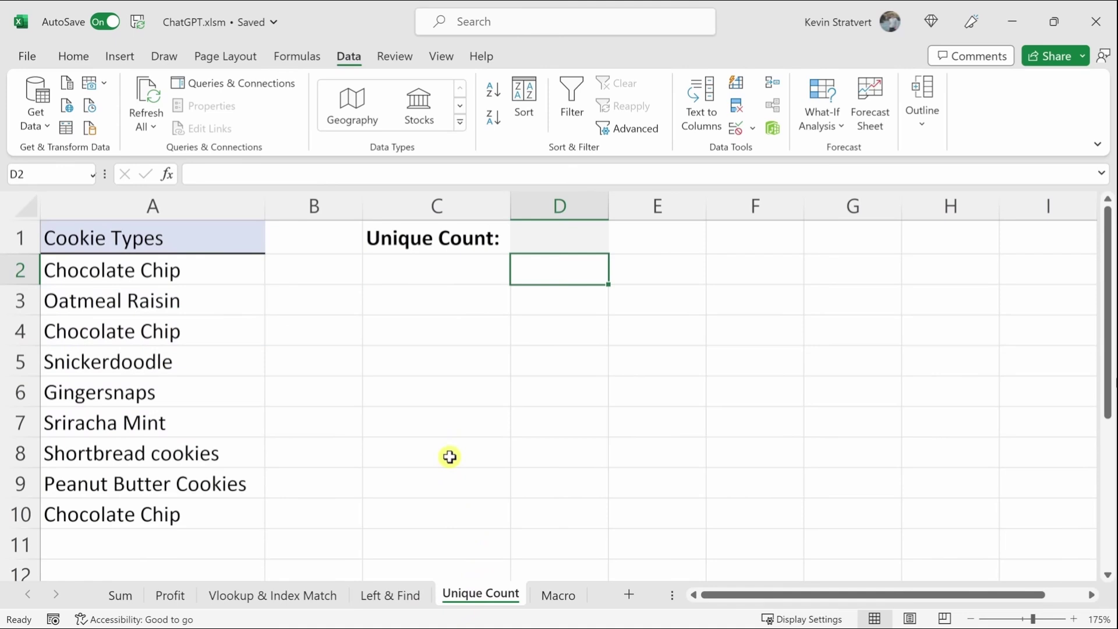
{"action": "left_click", "coordinate": [210, 269]}
{"action": "left_click_drag", "start_coordinate": [209, 268], "coordinate": [201, 508]}
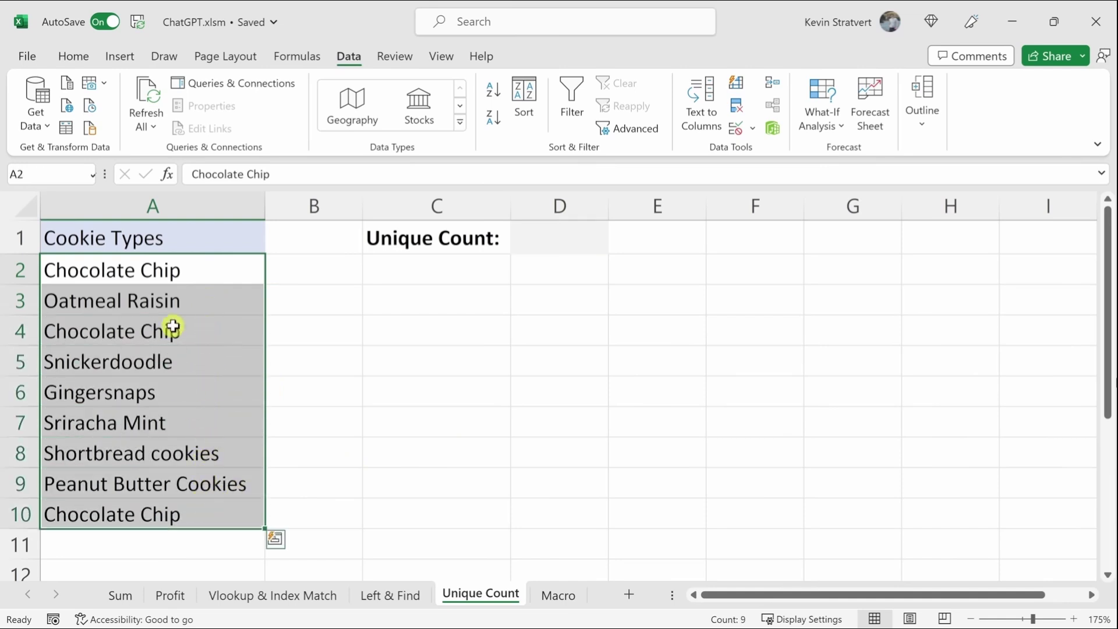
{"action": "left_click", "coordinate": [167, 269]}
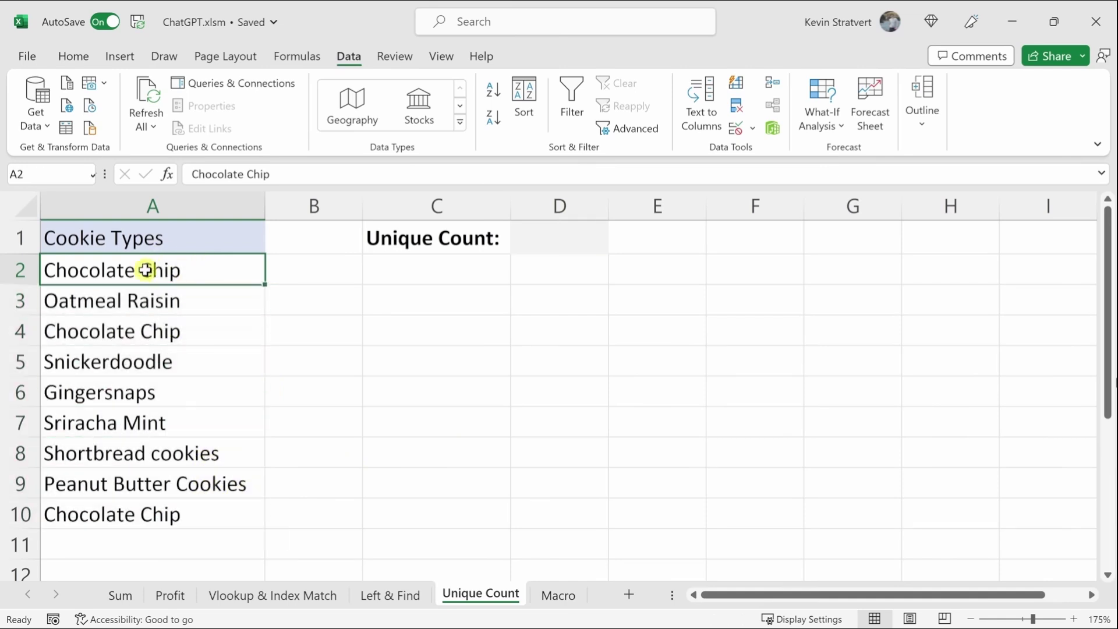
{"action": "left_click", "coordinate": [150, 330]}
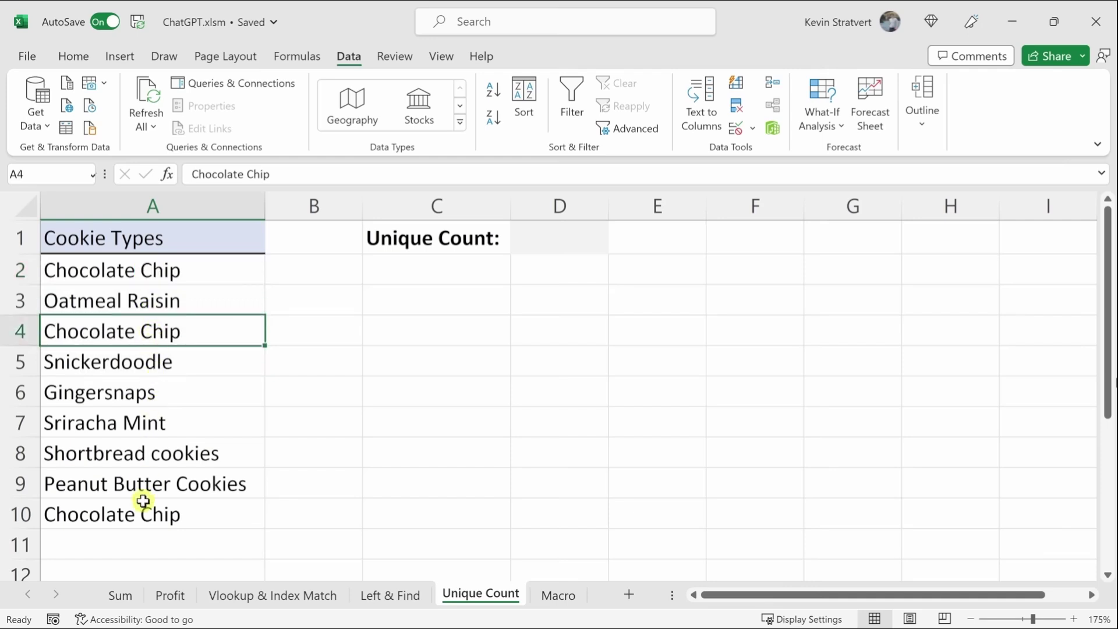
{"action": "left_click", "coordinate": [168, 511]}
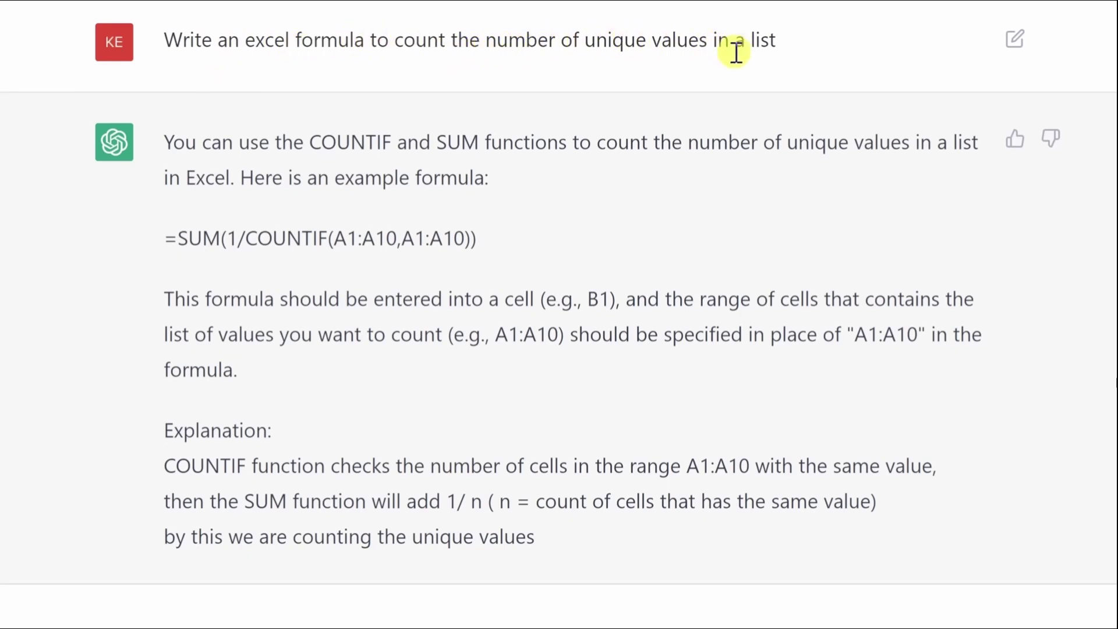
Select and copy ChatGPT's suggested =SUM(1/COUNTIF(A1:A10,A1:A10)) formula line.
{"action": "left_click_drag", "start_coordinate": [185, 142], "coordinate": [506, 209]}
{"action": "left_click", "coordinate": [450, 233]}
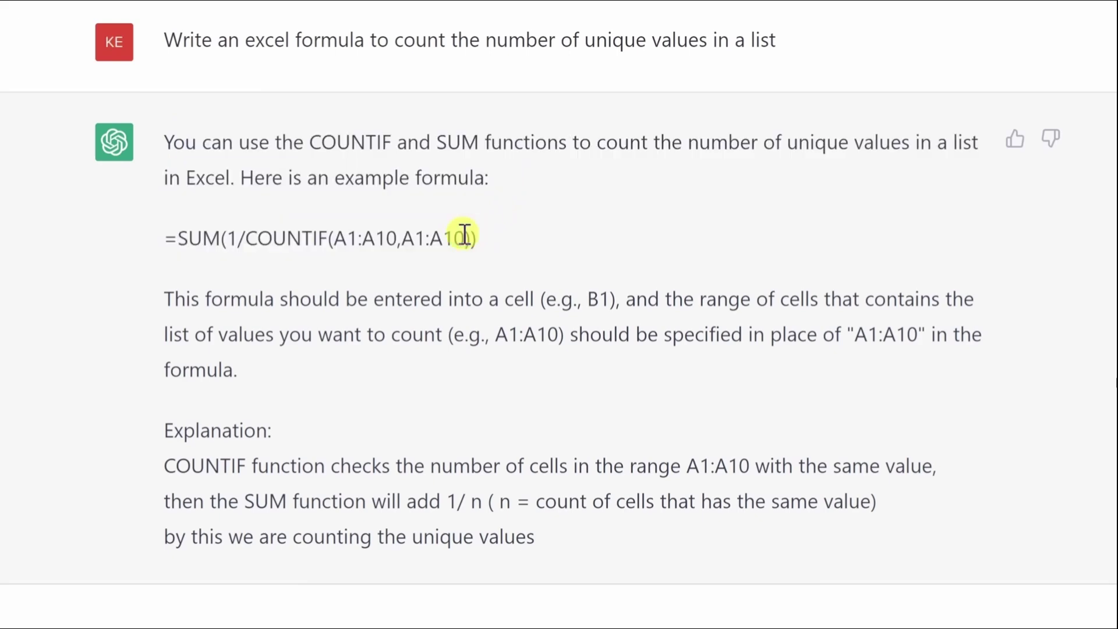
{"action": "left_click_drag", "start_coordinate": [494, 238], "coordinate": [166, 240]}
{"action": "key", "text": "ctrl+c"}
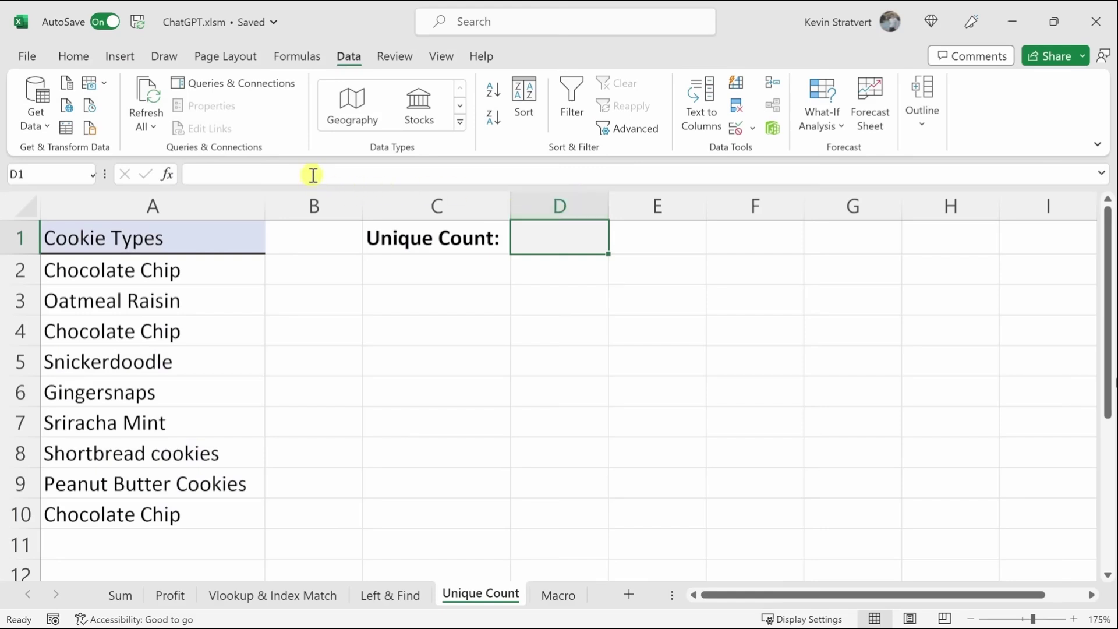
Paste the formula into D1, changing both ranges to A2:A10, and commit it.
{"action": "left_click", "coordinate": [313, 173]}
{"action": "key", "text": "ctrl+v"}
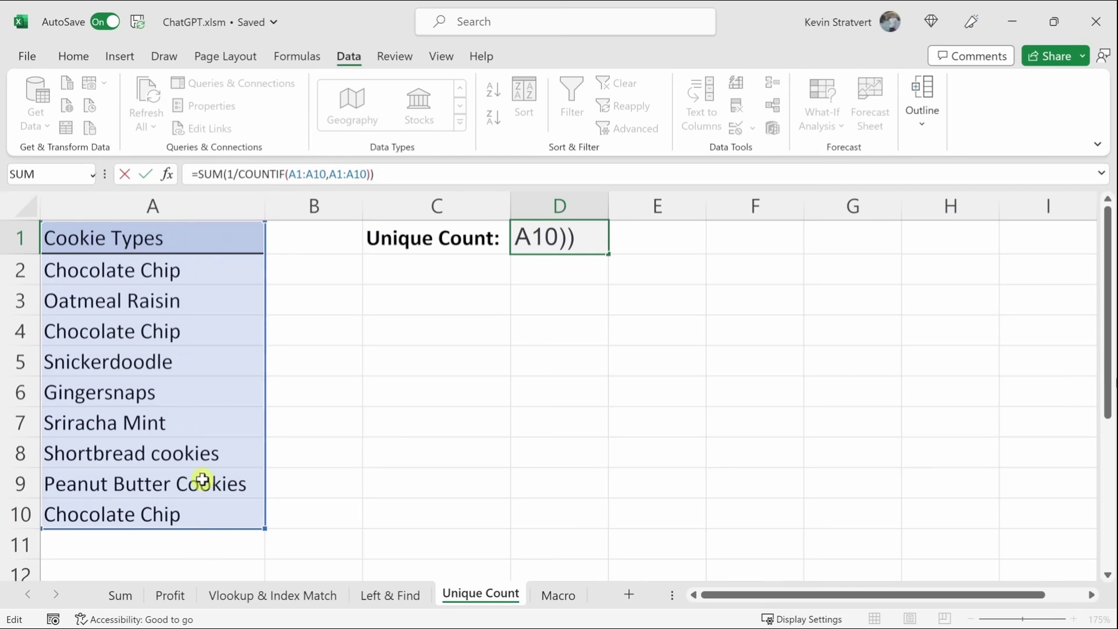
{"action": "left_click", "coordinate": [298, 175]}
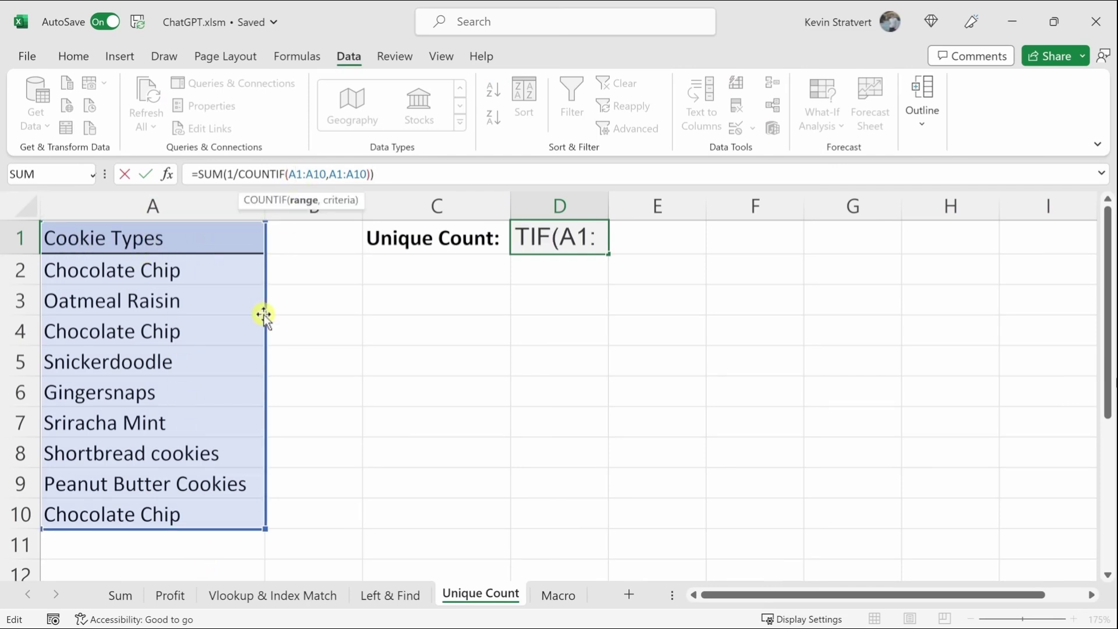
{"action": "key", "text": "Delete"}
{"action": "type", "text": "2"}
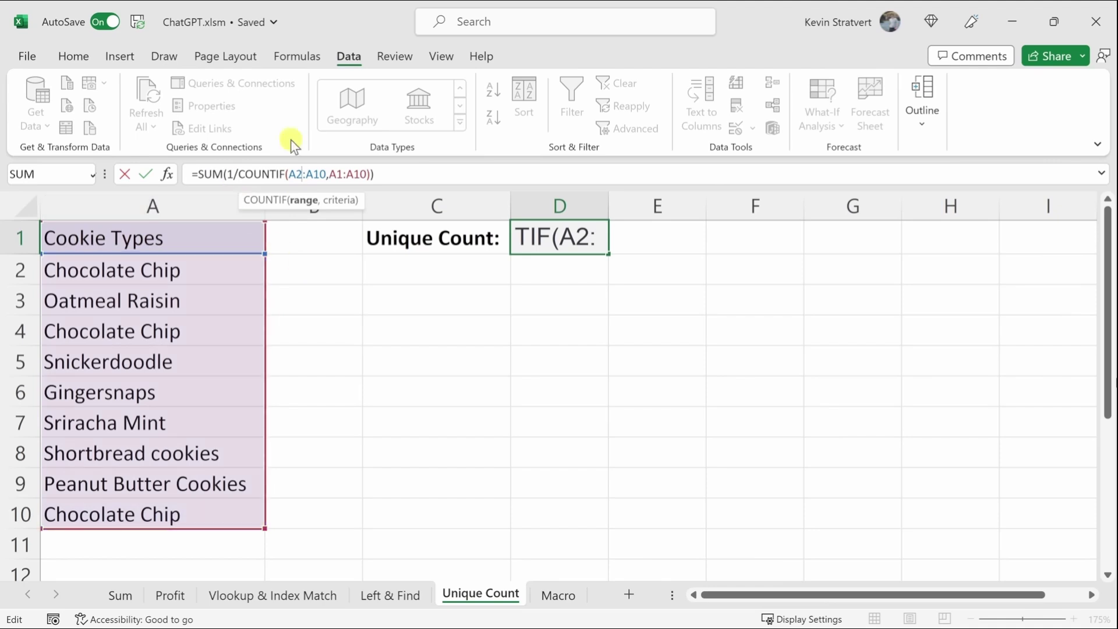
{"action": "left_click", "coordinate": [335, 176]}
{"action": "key", "text": "Delete"}
{"action": "type", "text": "2"}
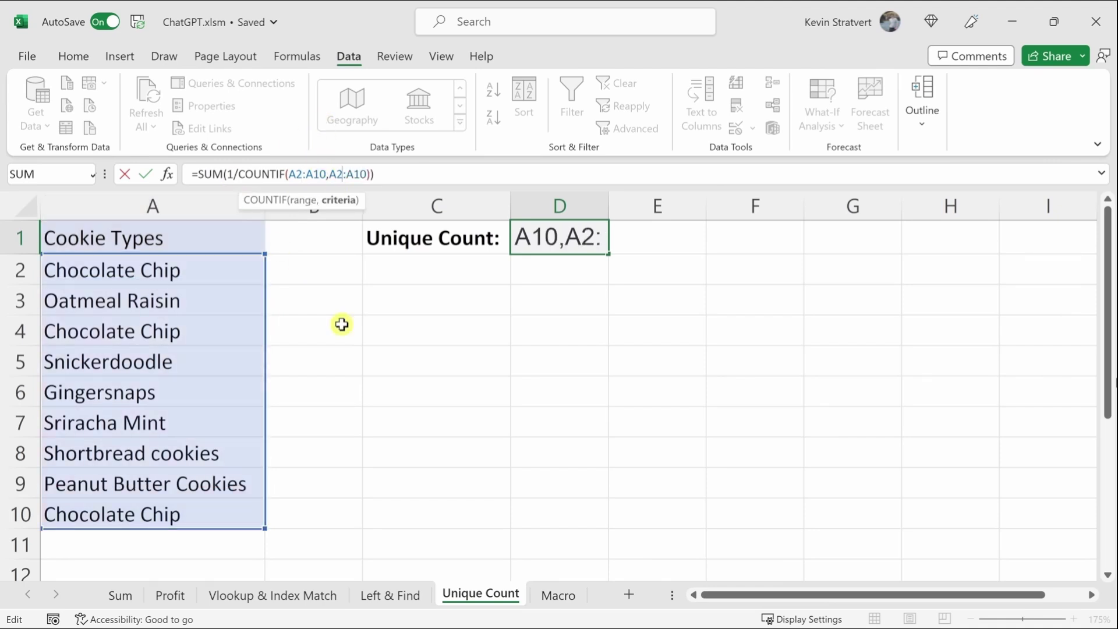
{"action": "key", "text": "Return"}
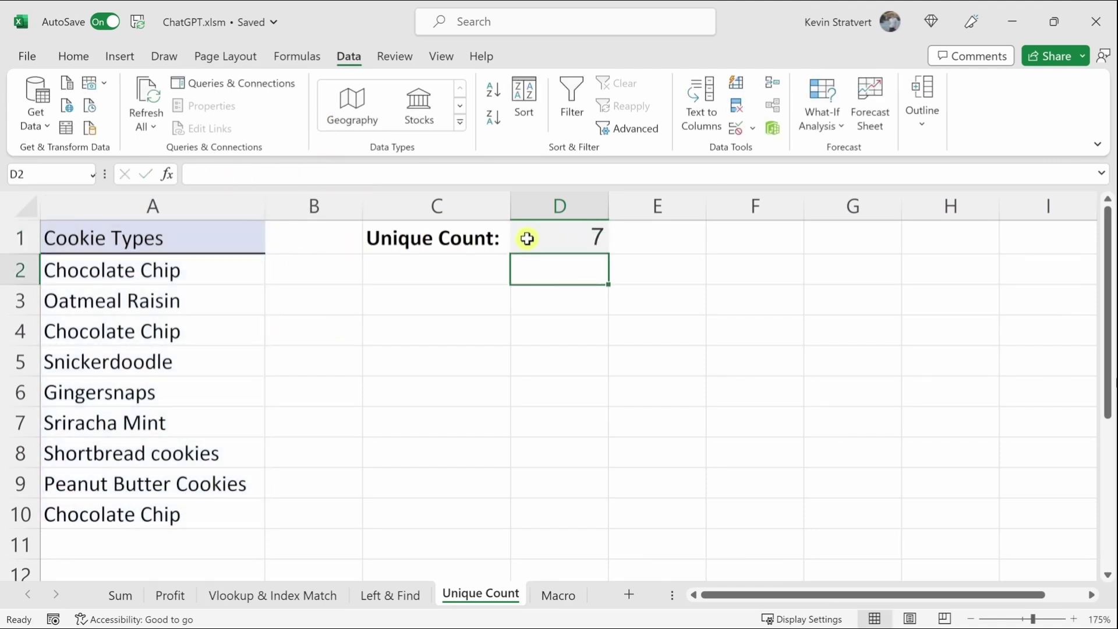
Check D1's formula, then select the seven unique cookies, Chocolate Chip through Peanut Butter Cookies.
{"action": "left_click", "coordinate": [588, 232]}
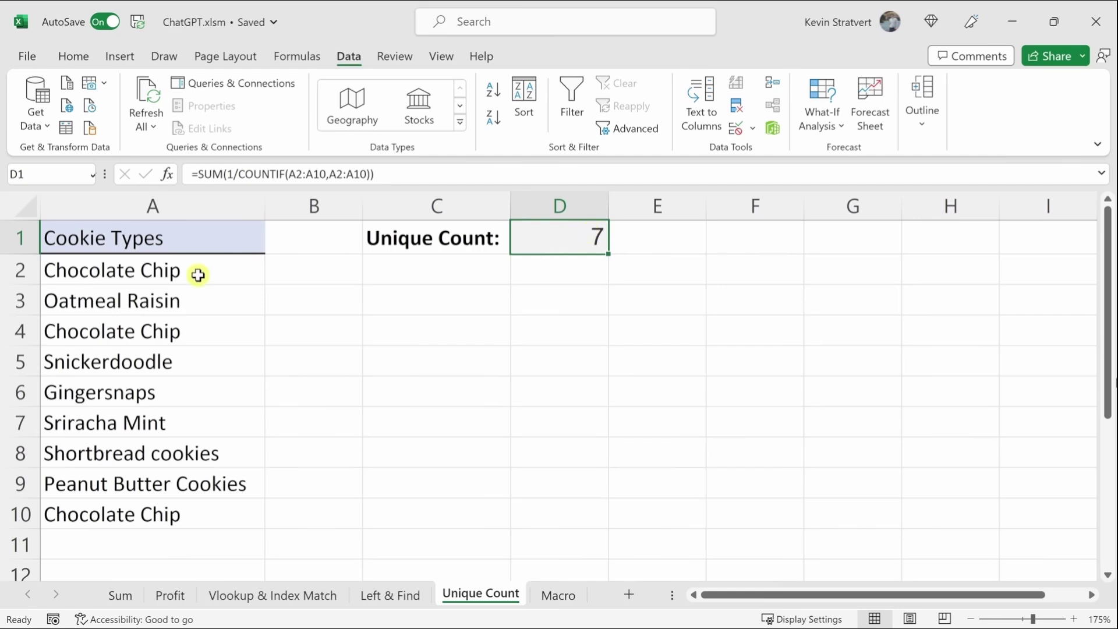
{"action": "left_click", "coordinate": [167, 269]}
{"action": "left_click", "coordinate": [175, 303], "text": "ctrl"}
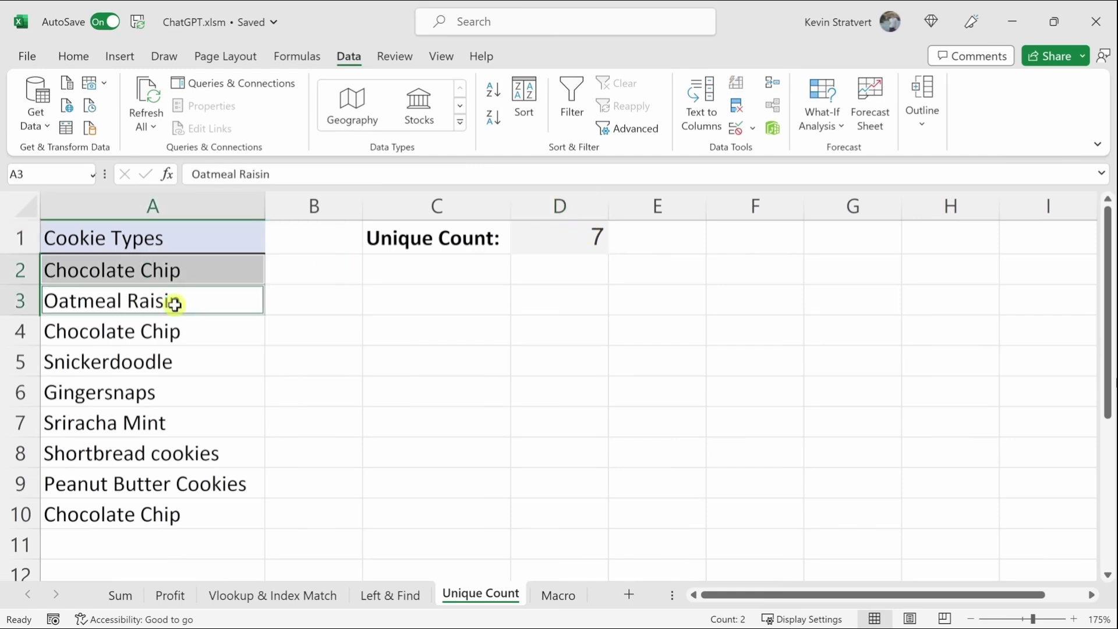
{"action": "left_click", "coordinate": [133, 363], "text": "ctrl"}
{"action": "left_click", "coordinate": [130, 396], "text": "ctrl"}
{"action": "left_click", "coordinate": [127, 424], "text": "ctrl"}
{"action": "left_click", "coordinate": [124, 459], "text": "ctrl"}
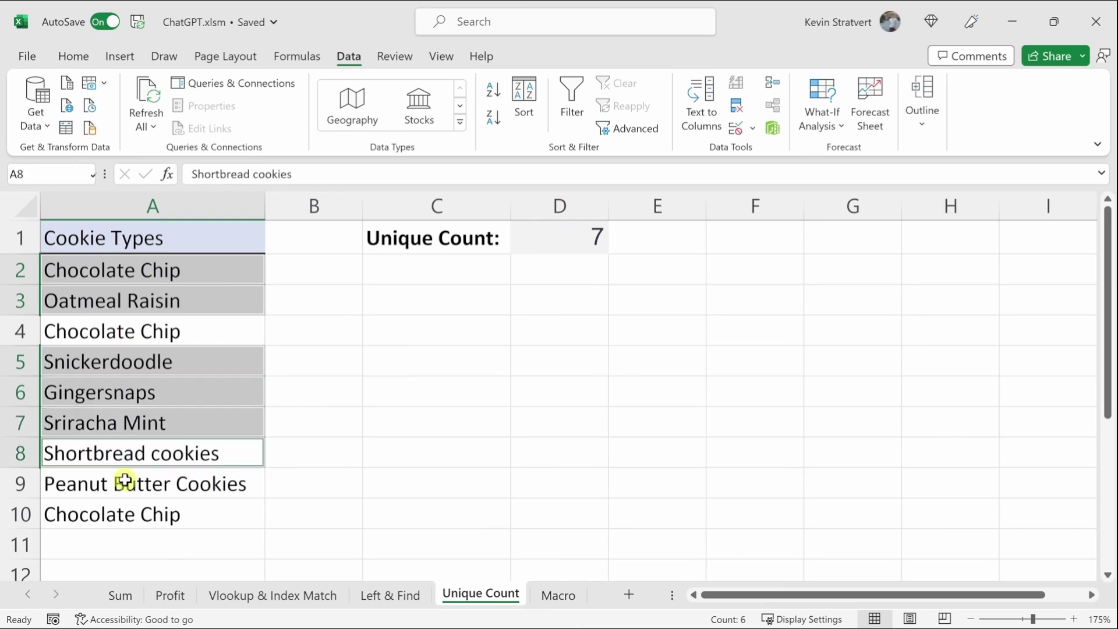
{"action": "left_click", "coordinate": [126, 481], "text": "ctrl"}
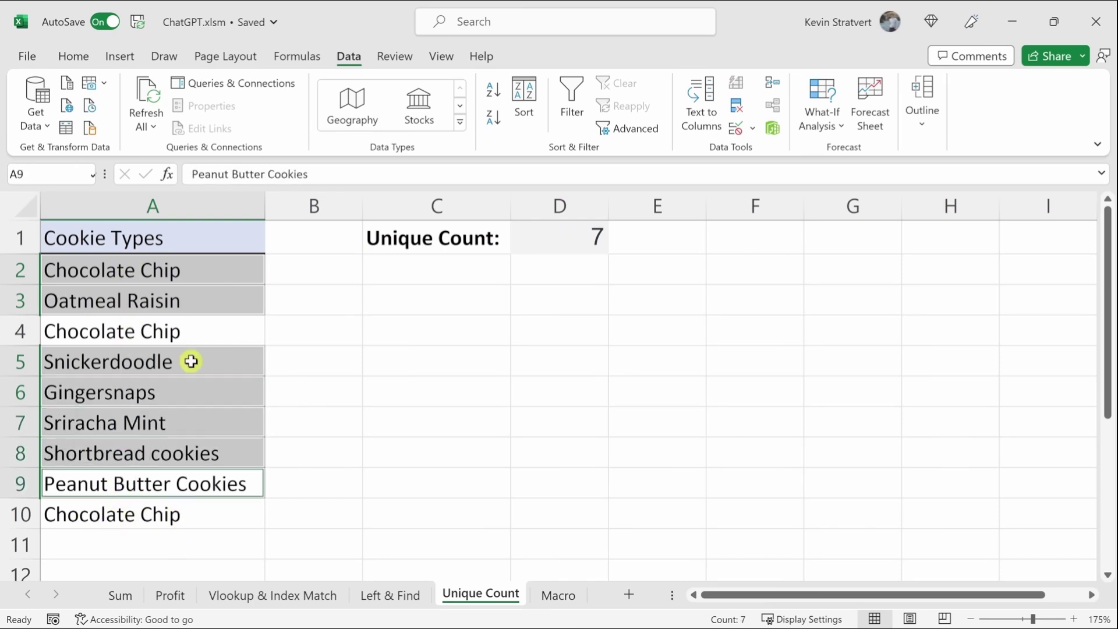